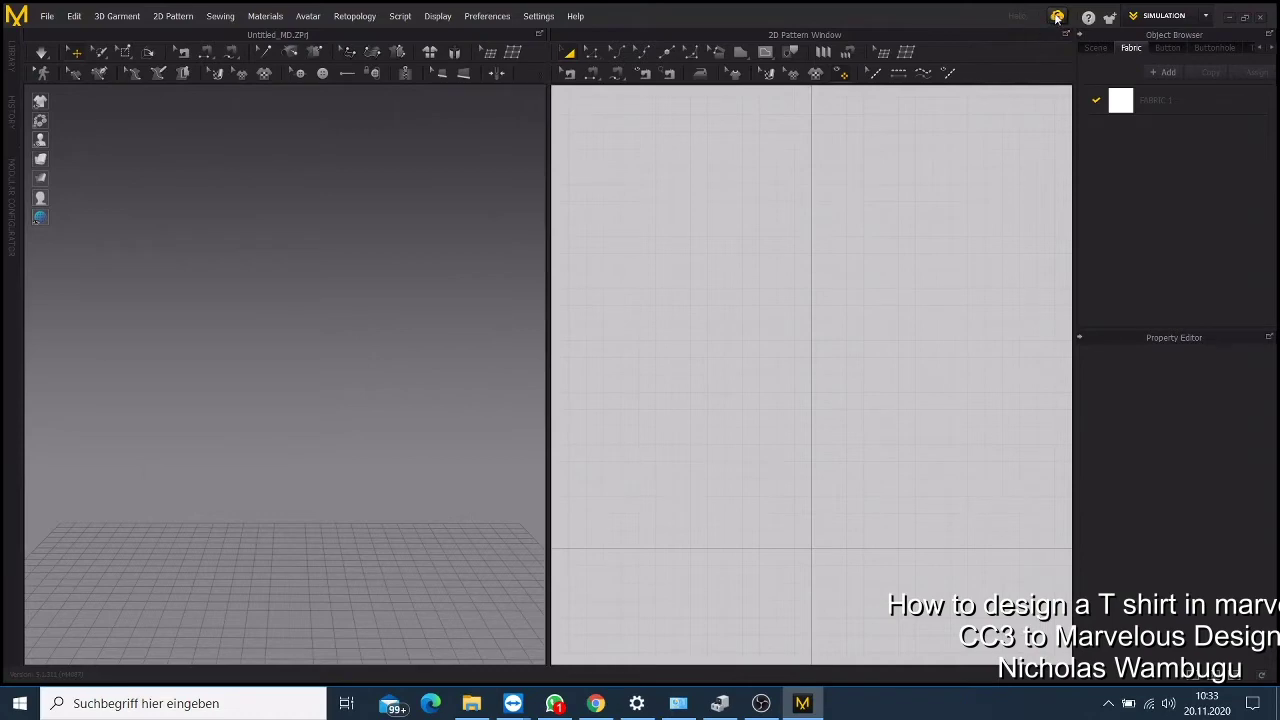
left_click(1057, 17)
left_click(1017, 124)
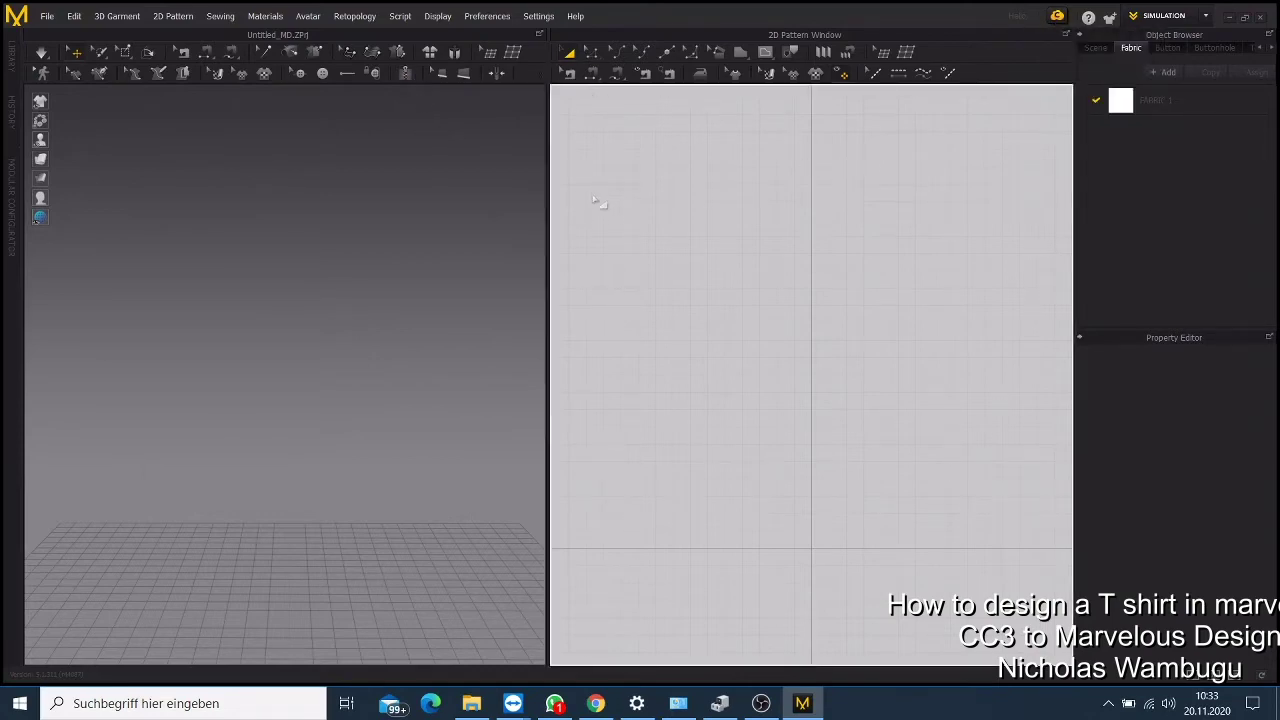
Step: Load the Male_A_V3.avt avatar from the library's Male_A folder and close the library
left_click(13, 58)
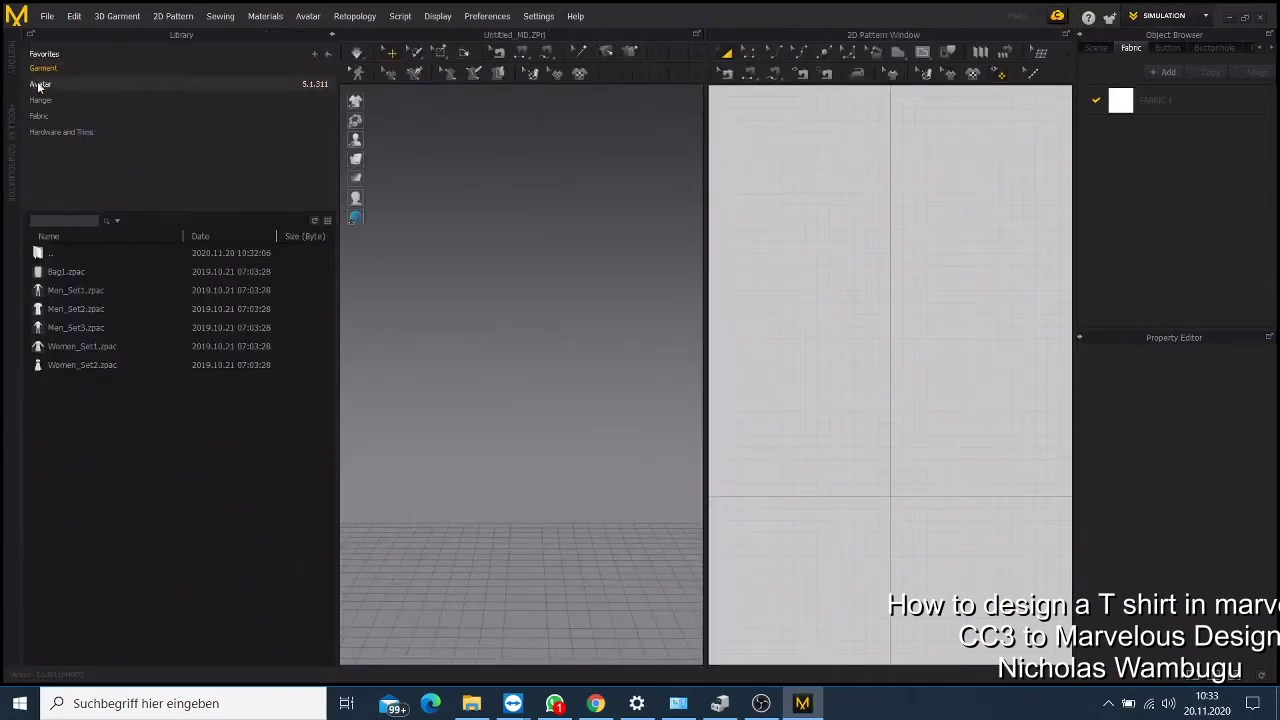
left_click(40, 85)
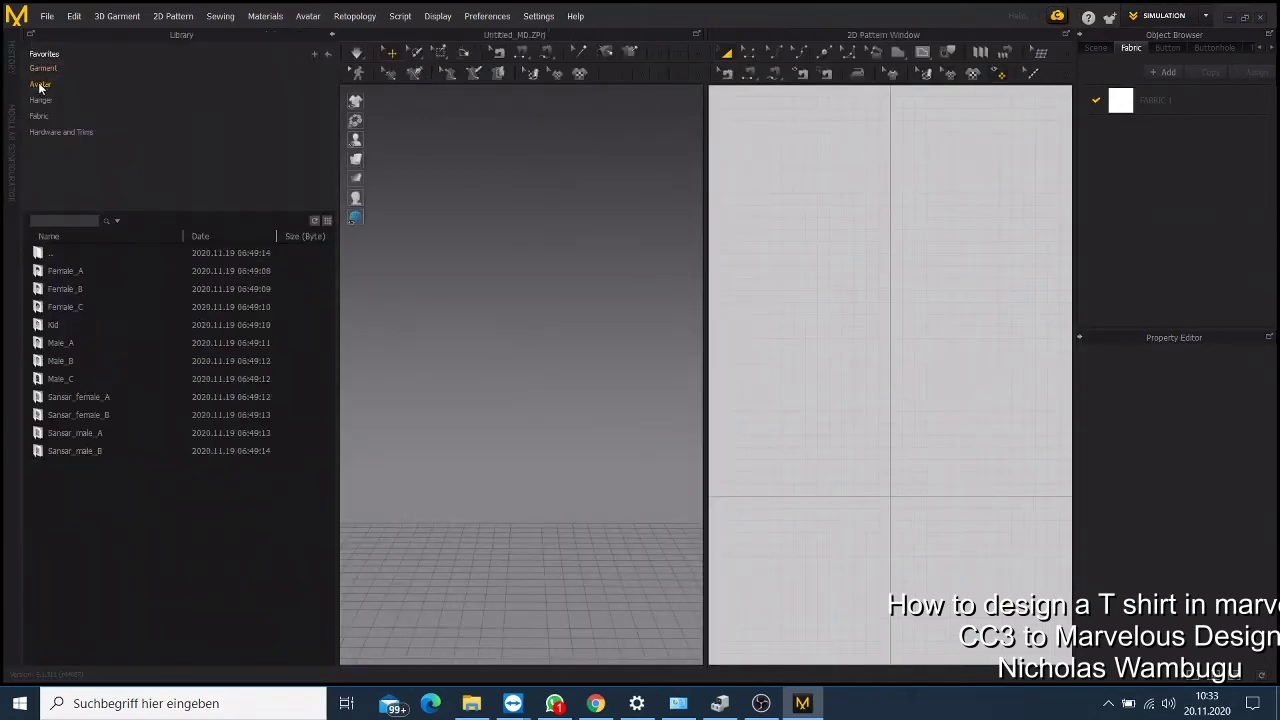
double_click(81, 342)
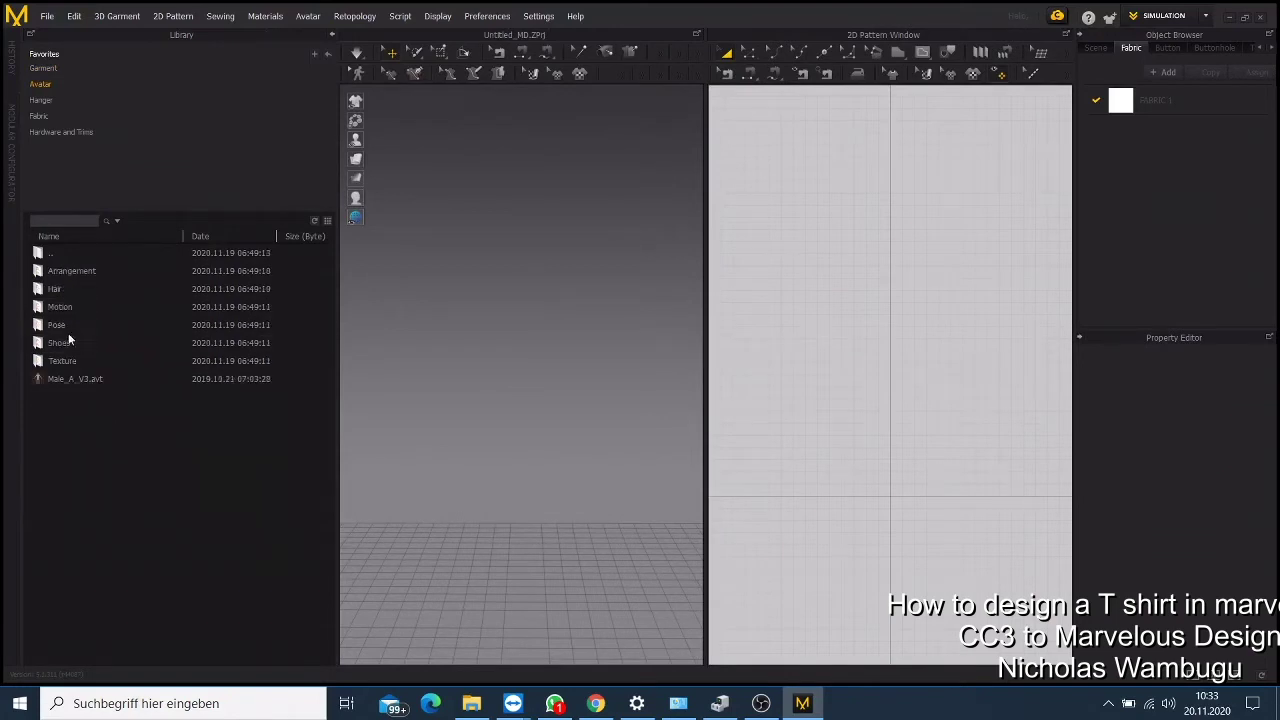
double_click(86, 379)
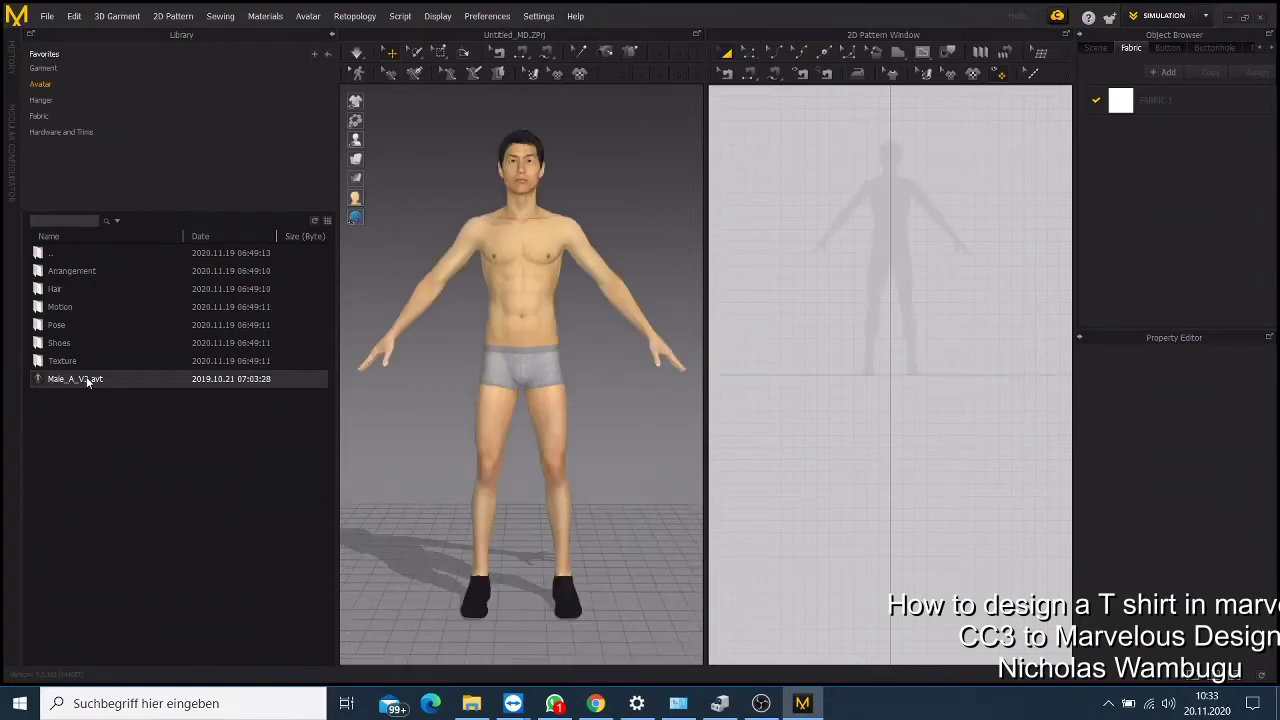
left_click(331, 37)
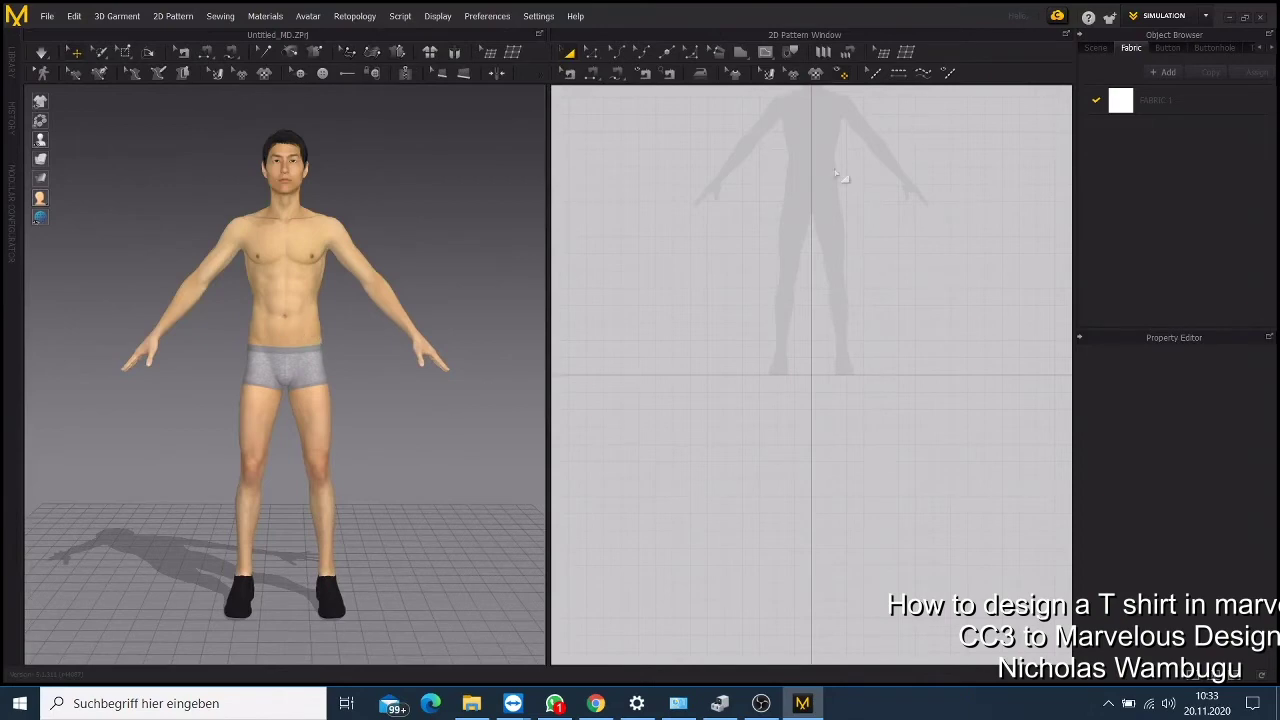
right_click_drag(826, 155, 818, 325)
scroll(818, 325, "up", 5)
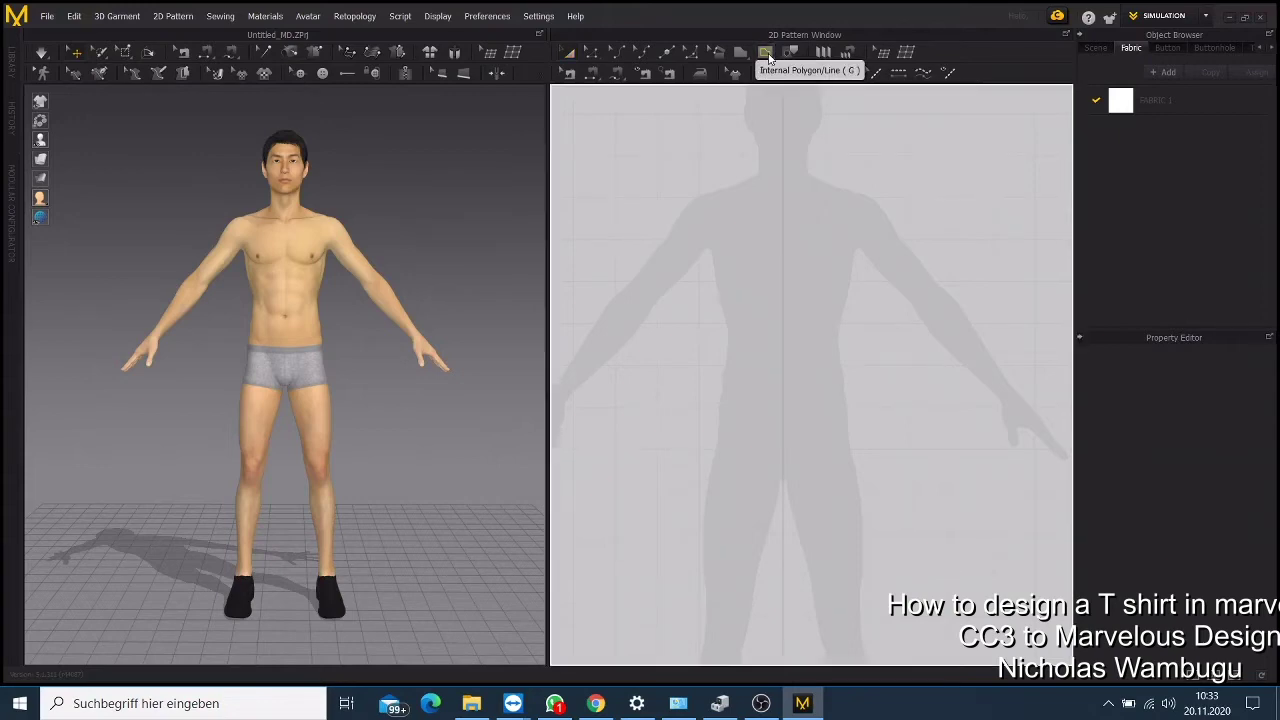
left_click(767, 54)
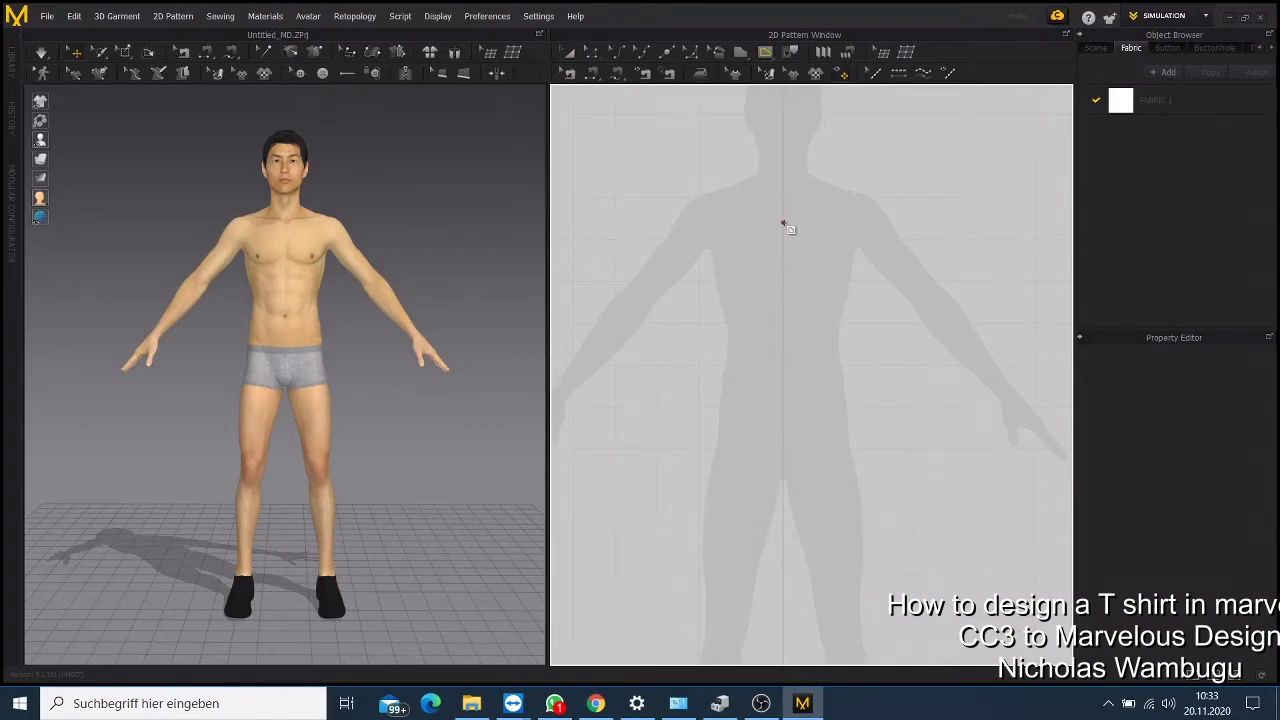
left_click(784, 226)
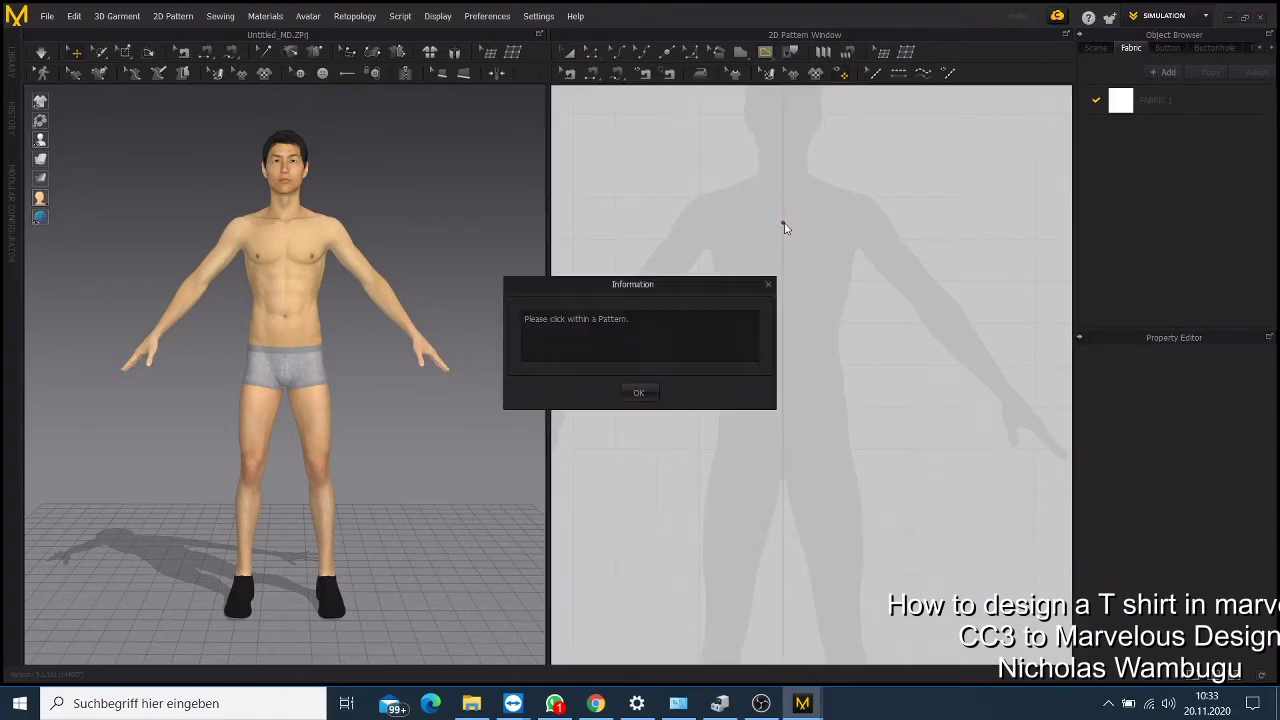
left_click(655, 386)
left_click(784, 238)
left_click(640, 392)
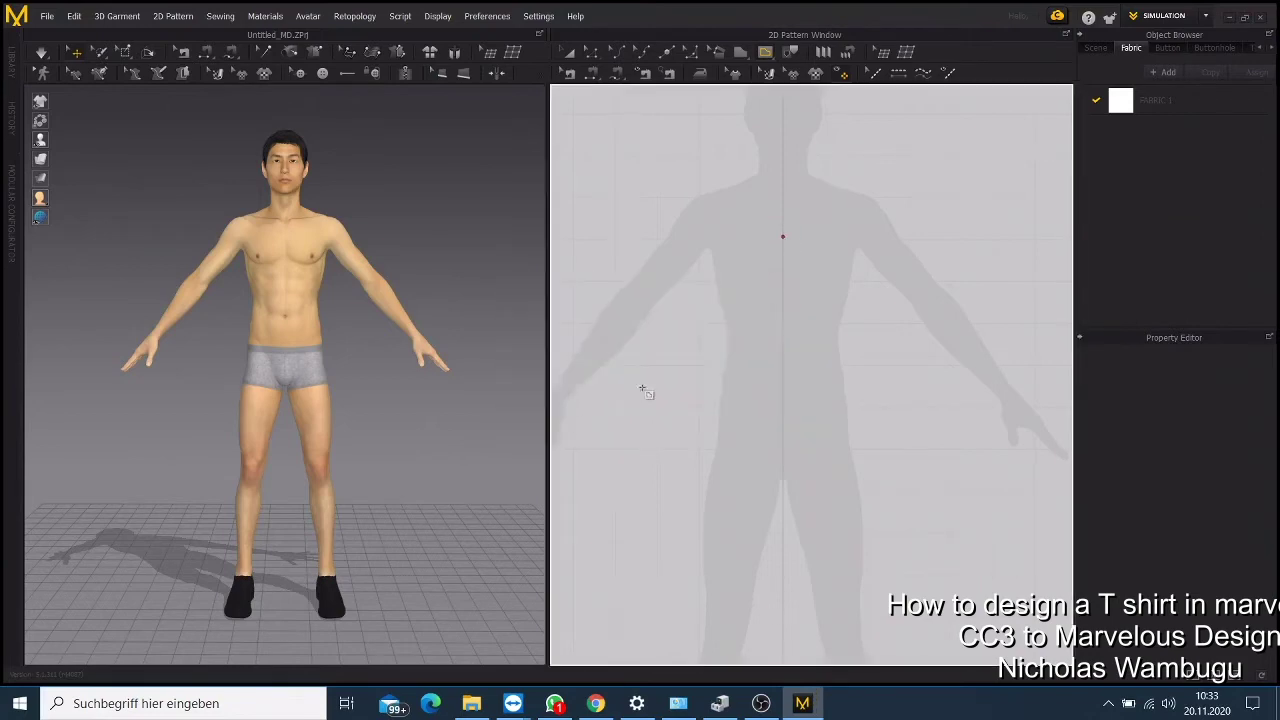
left_click(785, 244)
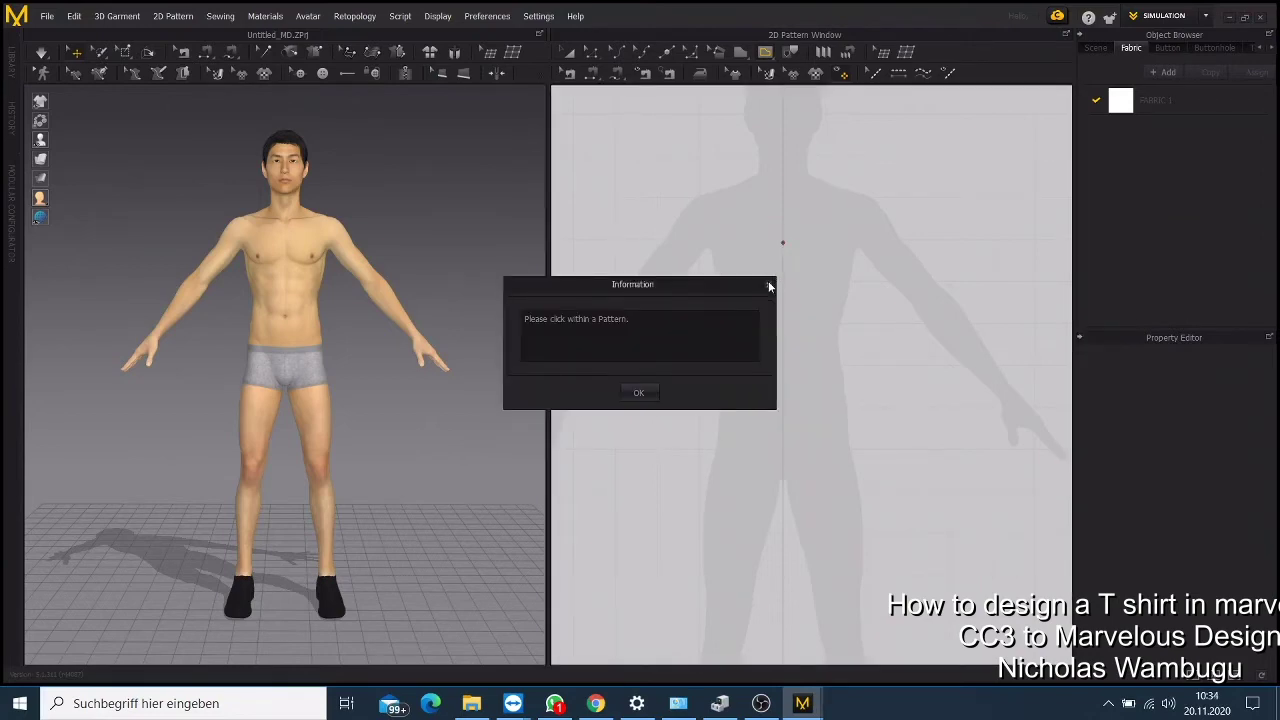
left_click(768, 285)
Step: Draw a half-shirt pattern's curved neckline, shoulder and armhole from the avatar's centre line with the Polygon tool, about 240, 136 and 196 mm long
left_click(740, 52)
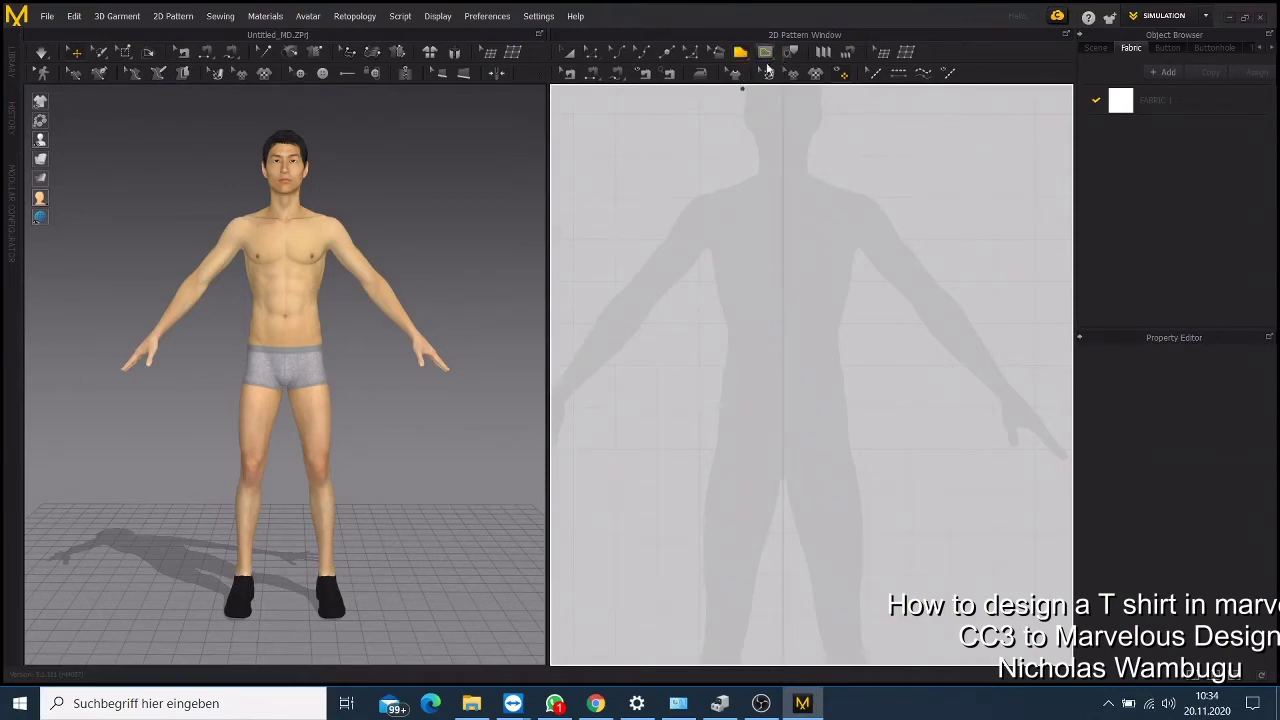
left_click(782, 234)
left_click_drag(818, 234, 840, 177)
left_click_drag(839, 174, 840, 175)
left_click(890, 190)
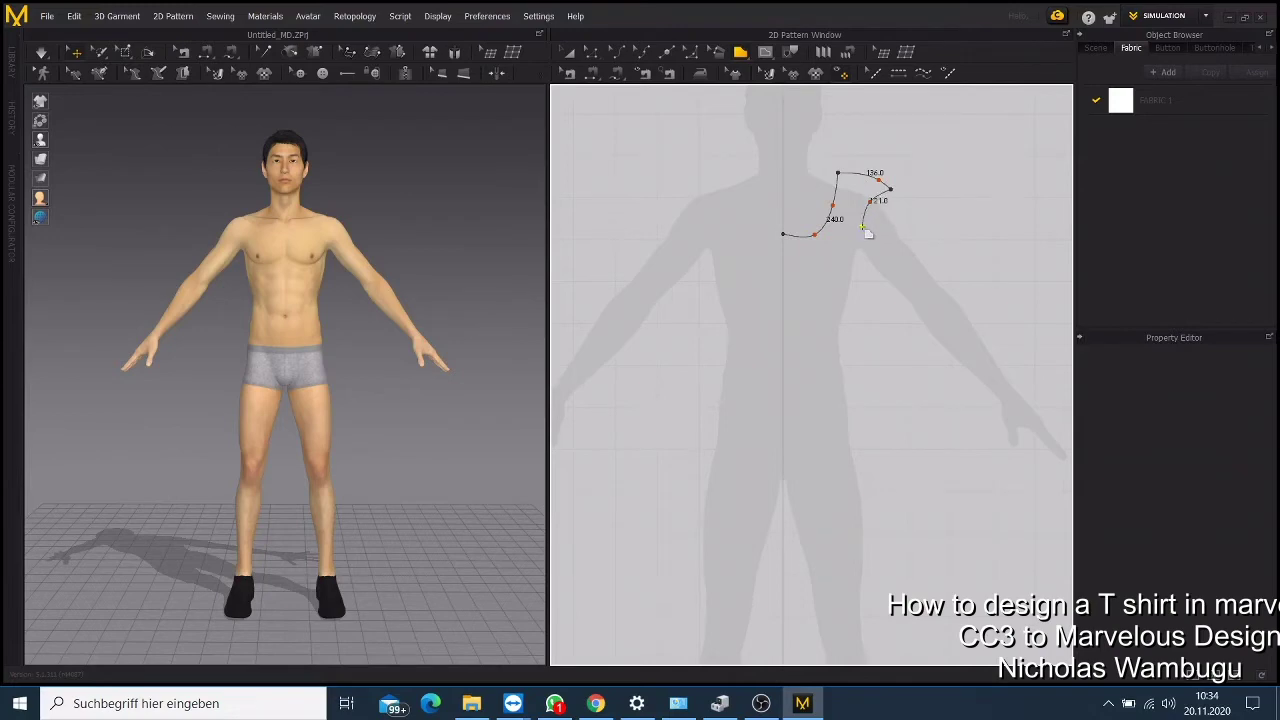
left_click(862, 228, "ctrl")
left_click(867, 257)
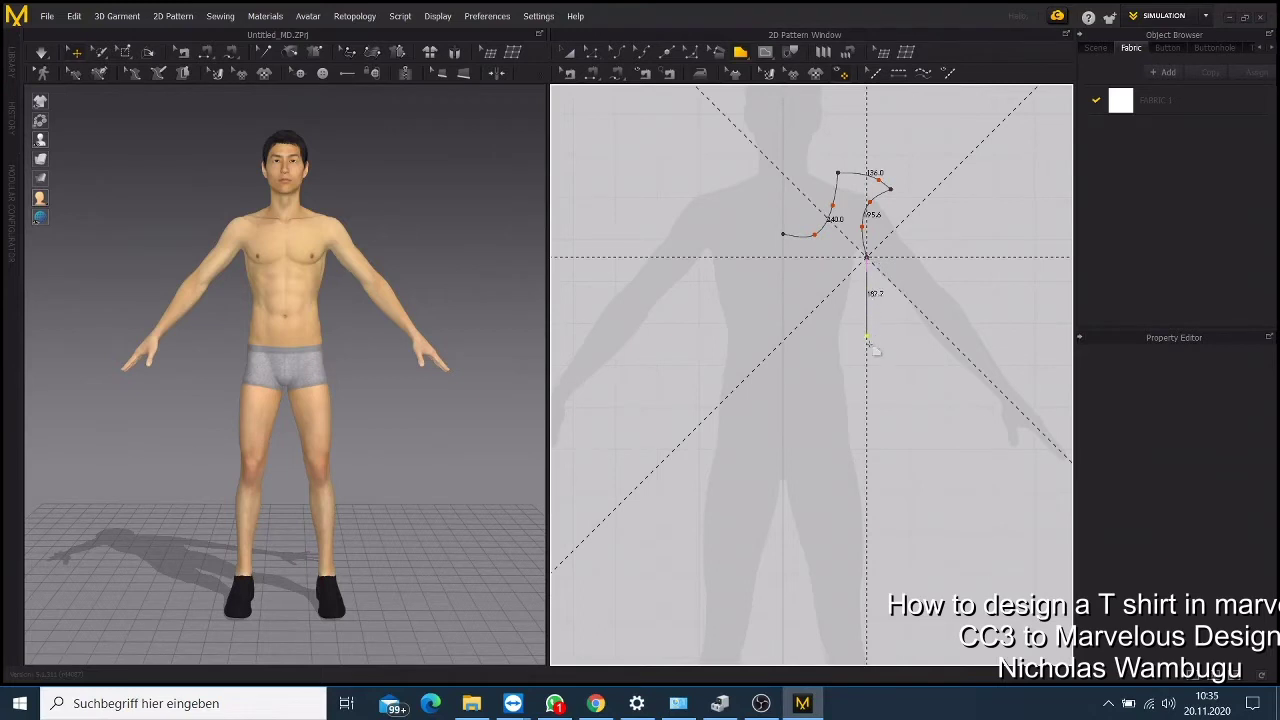
Step: Close the half-shirt outline with a vertical side about 461 mm, a hem about 202 mm and a centre edge about 517 mm long
left_click(868, 452)
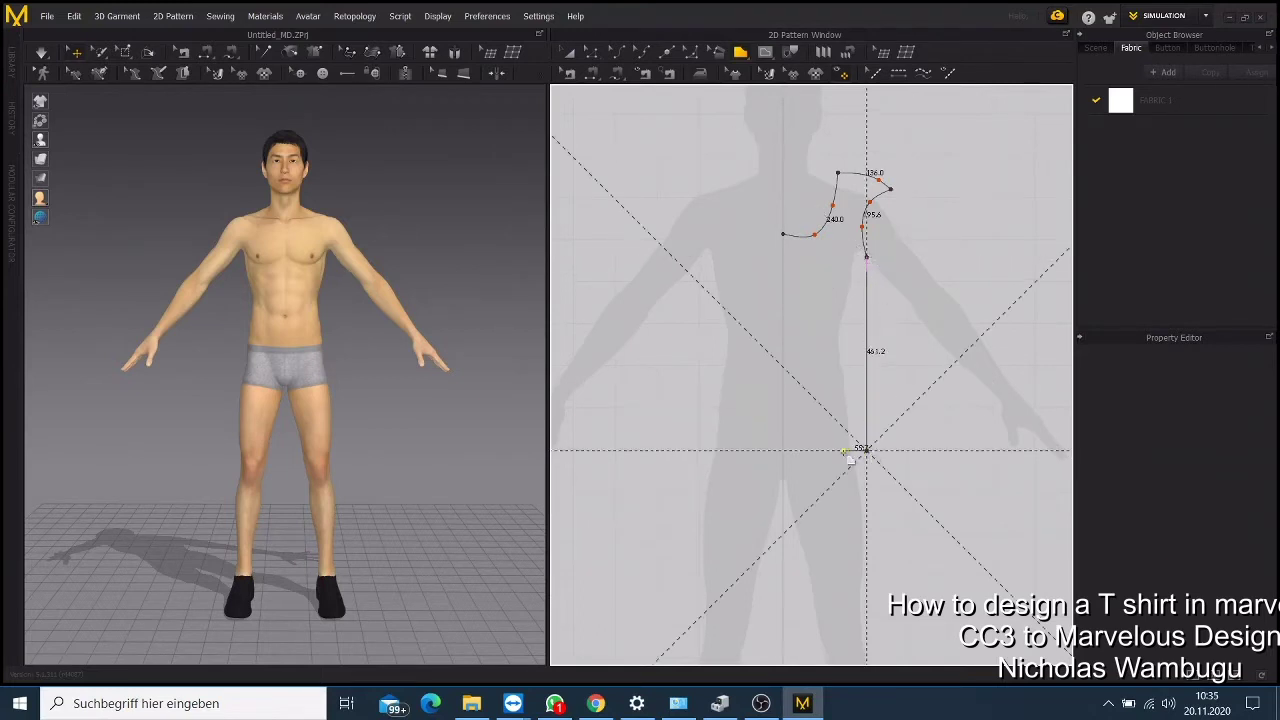
left_click(783, 451)
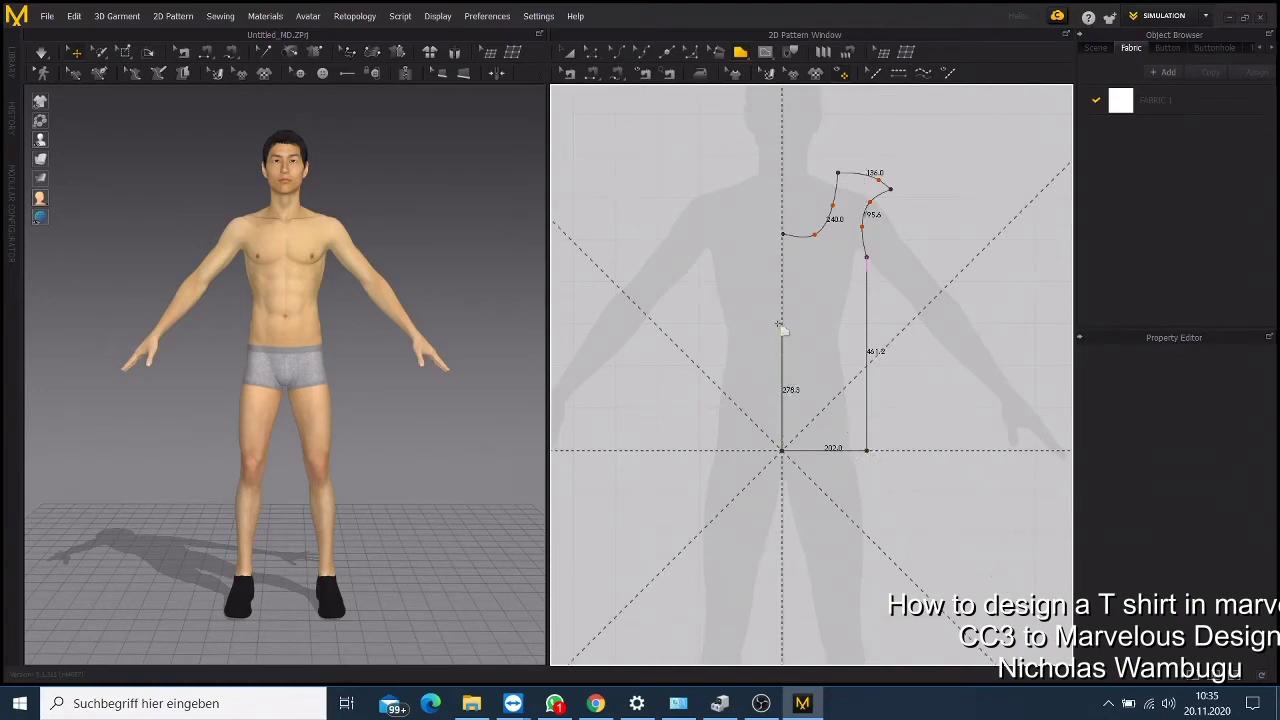
left_click(784, 237)
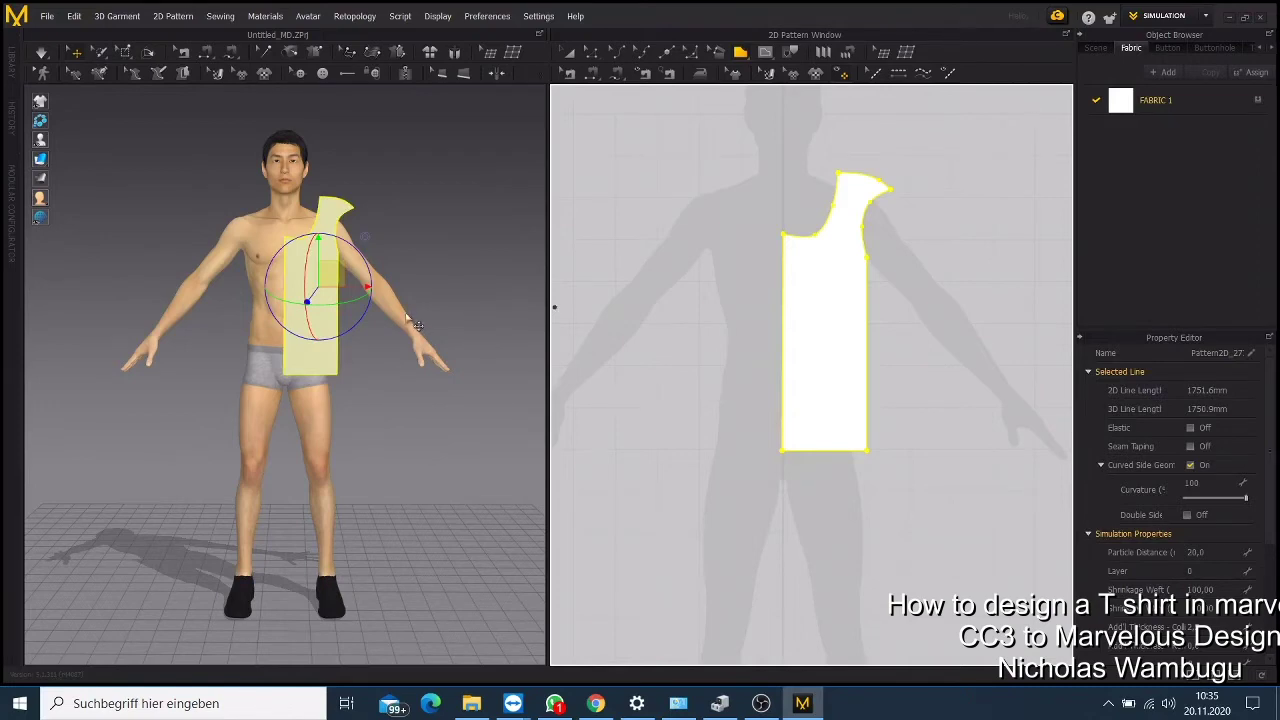
Step: Copy the half-shirt pattern and mirror paste it level with the original, beyond its armhole side
left_click(568, 52)
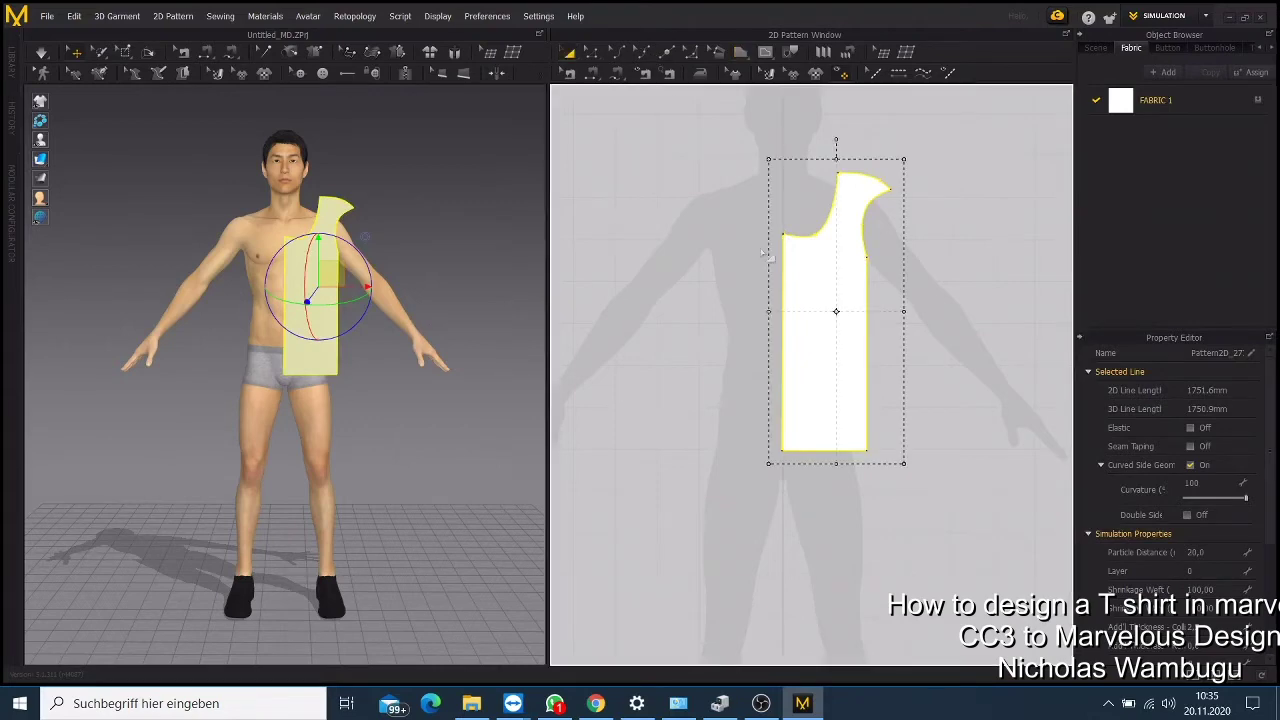
right_click(810, 334)
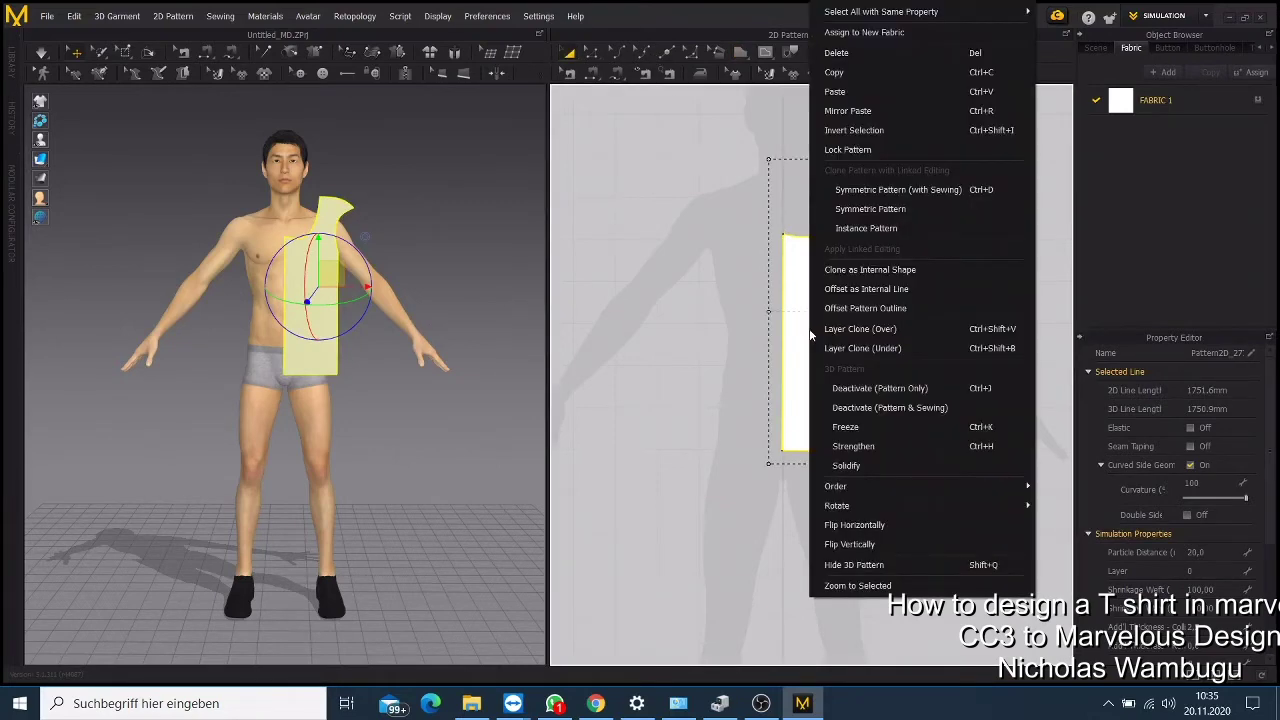
left_click(878, 79)
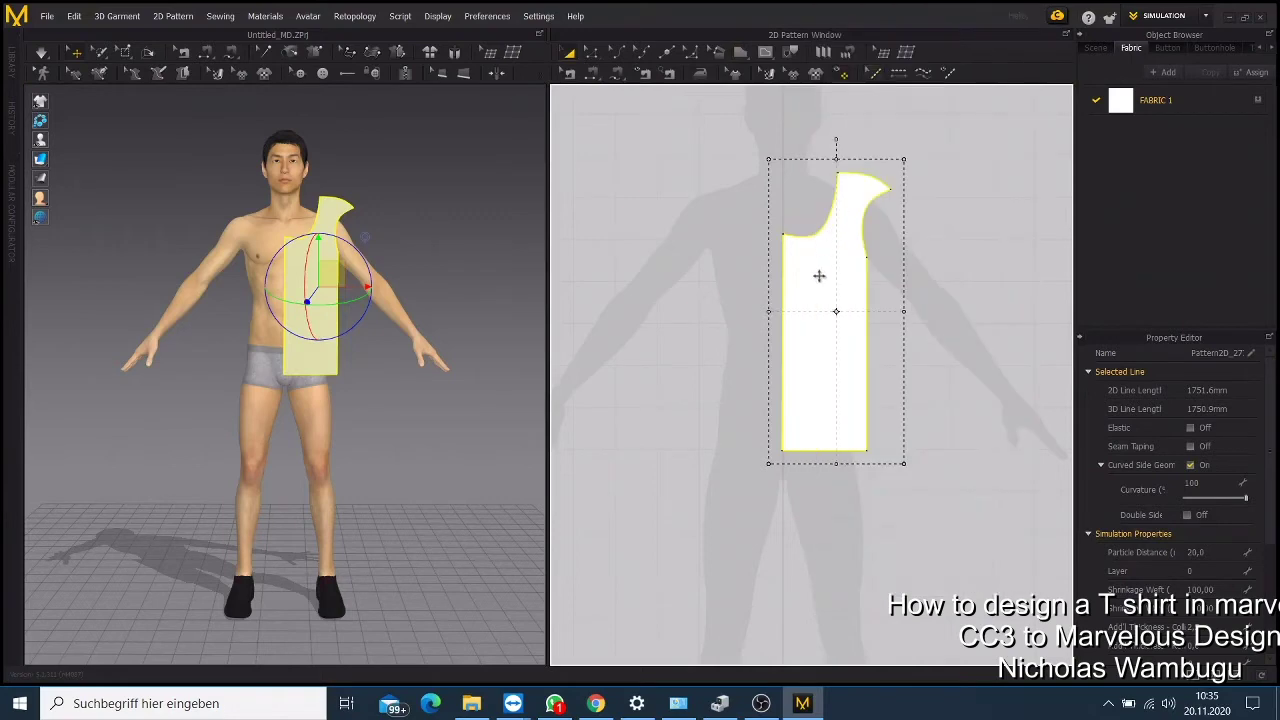
right_click(818, 275)
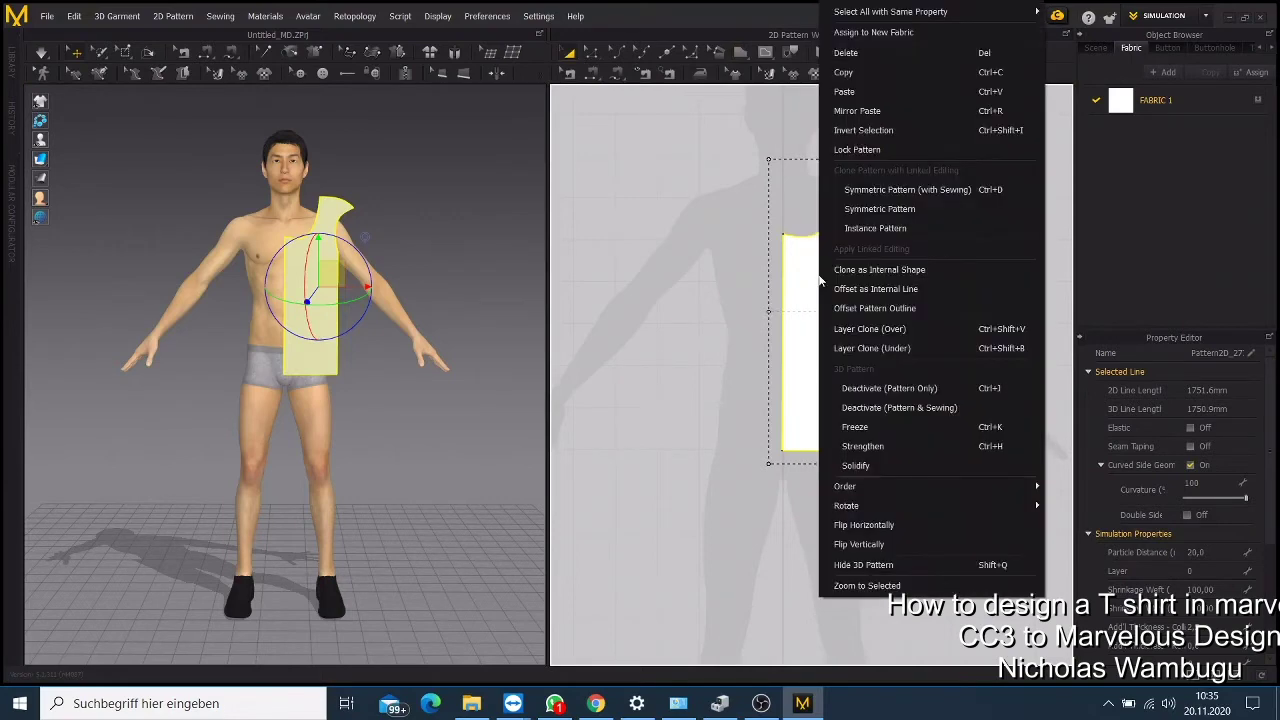
left_click(858, 110)
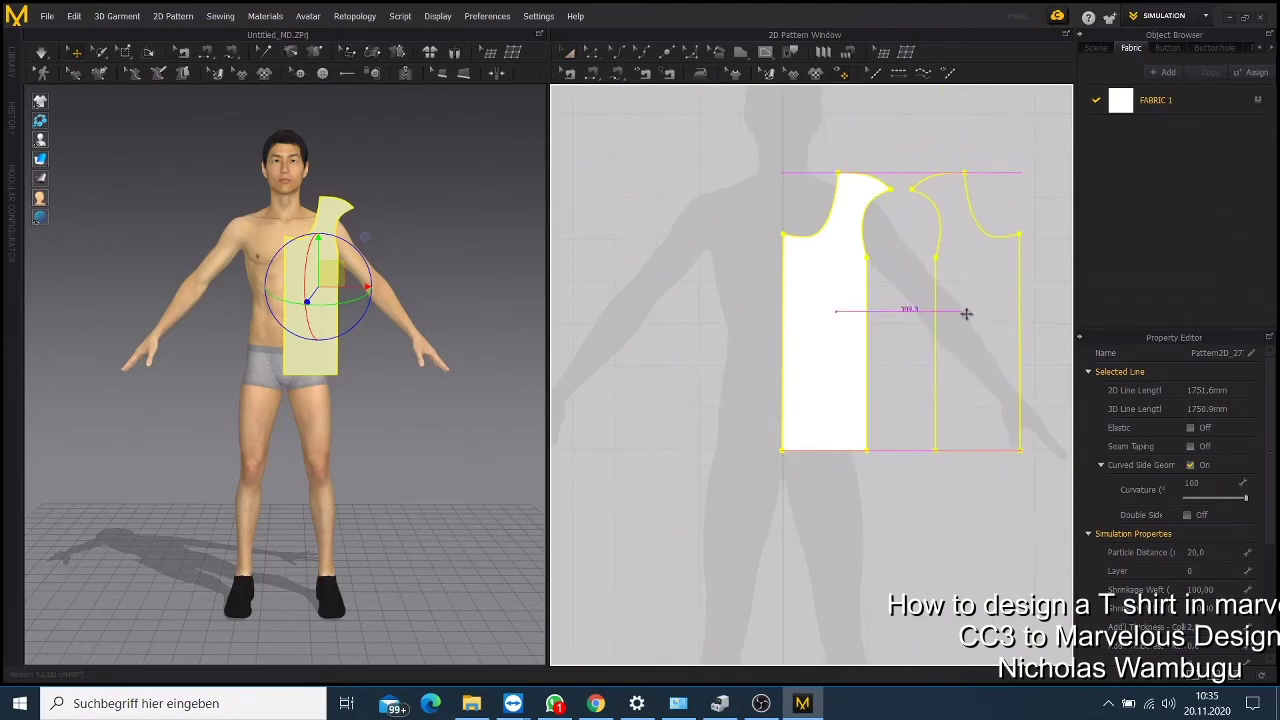
left_click(966, 314)
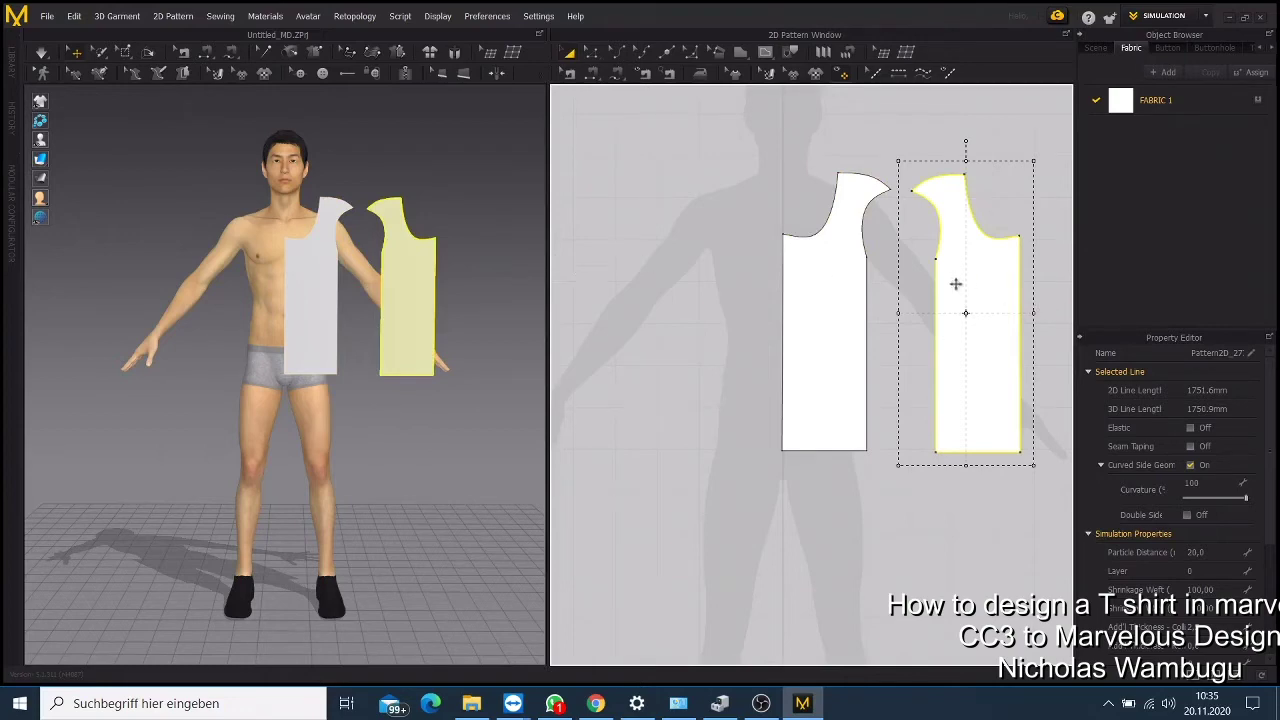
Step: Unfold the original half-shirt along its straight centre edge with symmetric editing and sewing
left_click(592, 53)
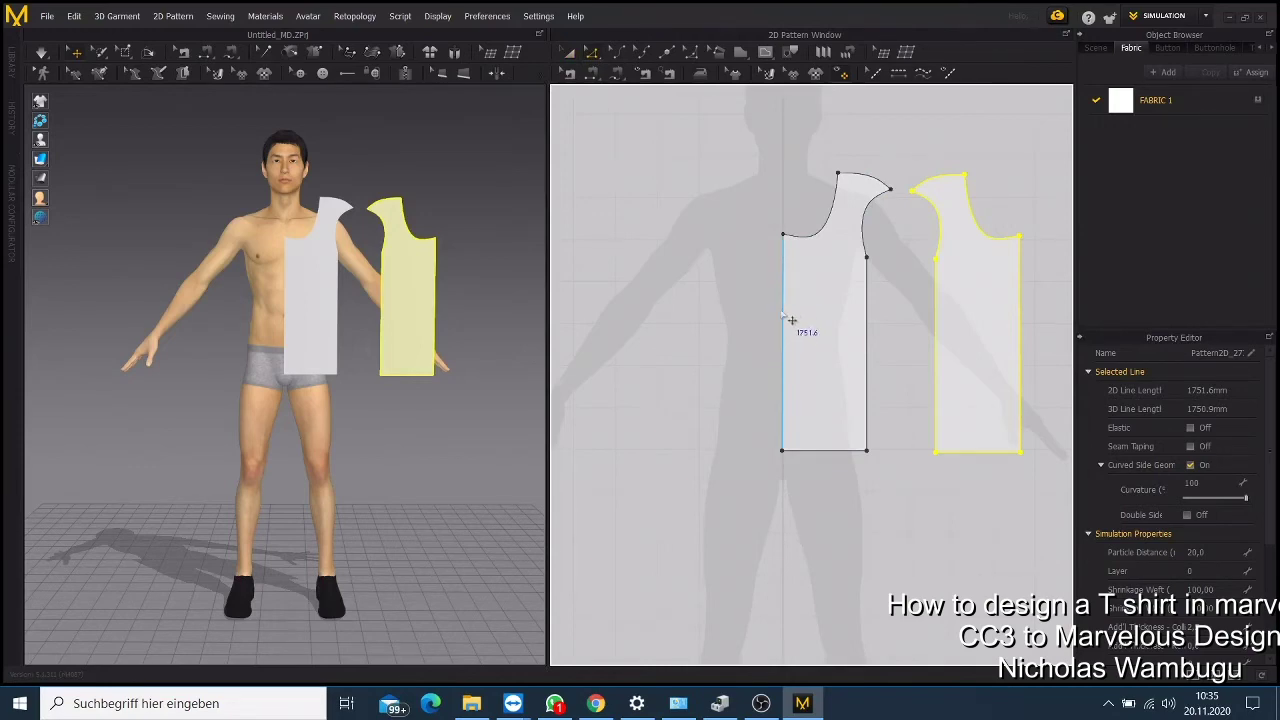
left_click(784, 318)
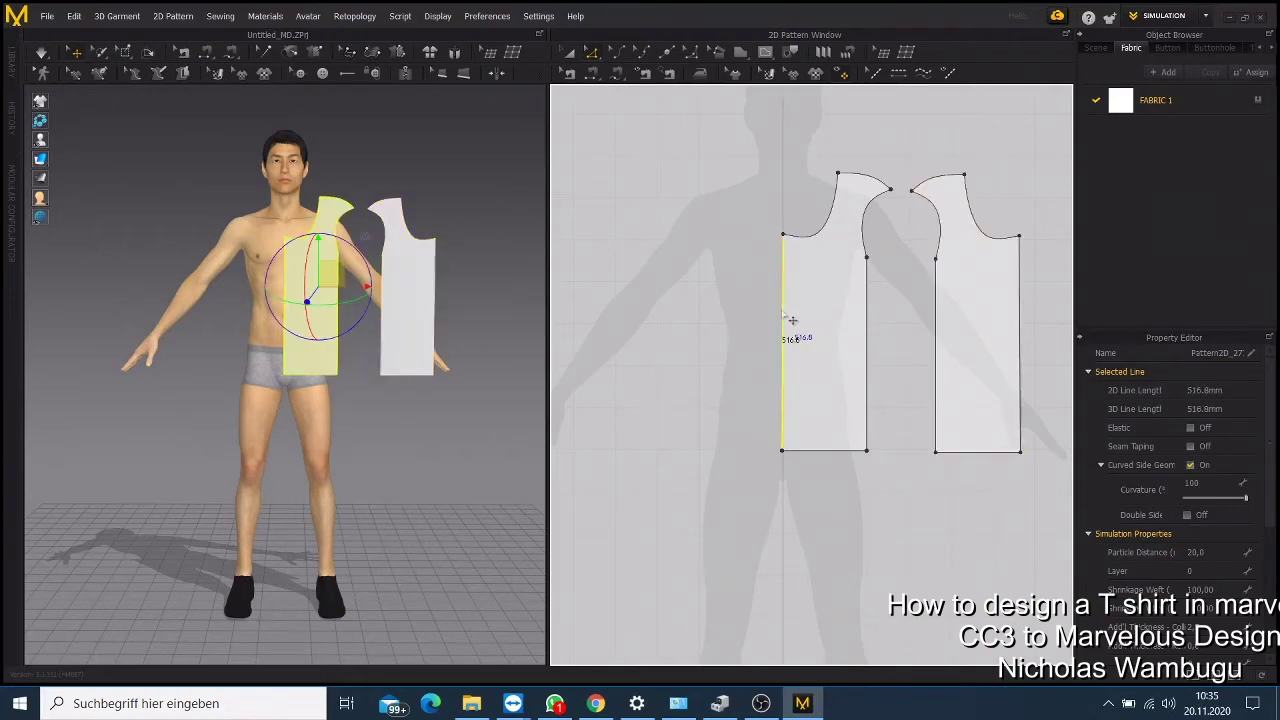
right_click(784, 317)
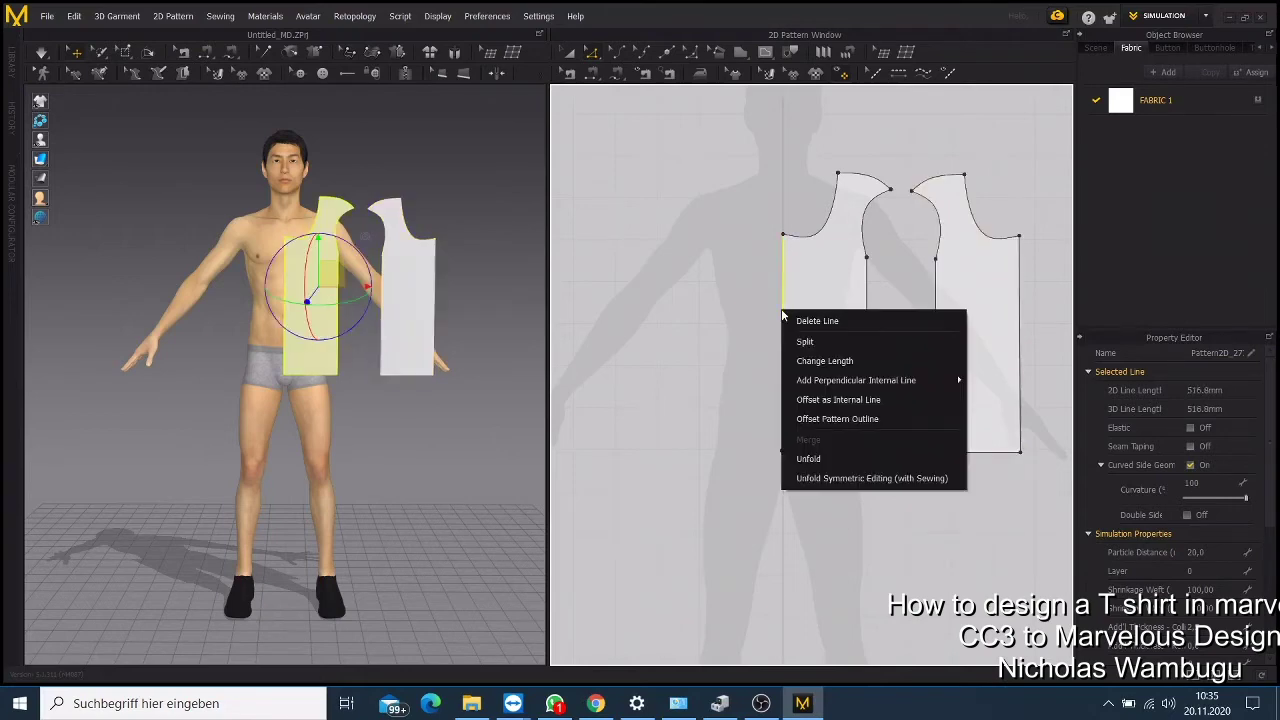
left_click(854, 481)
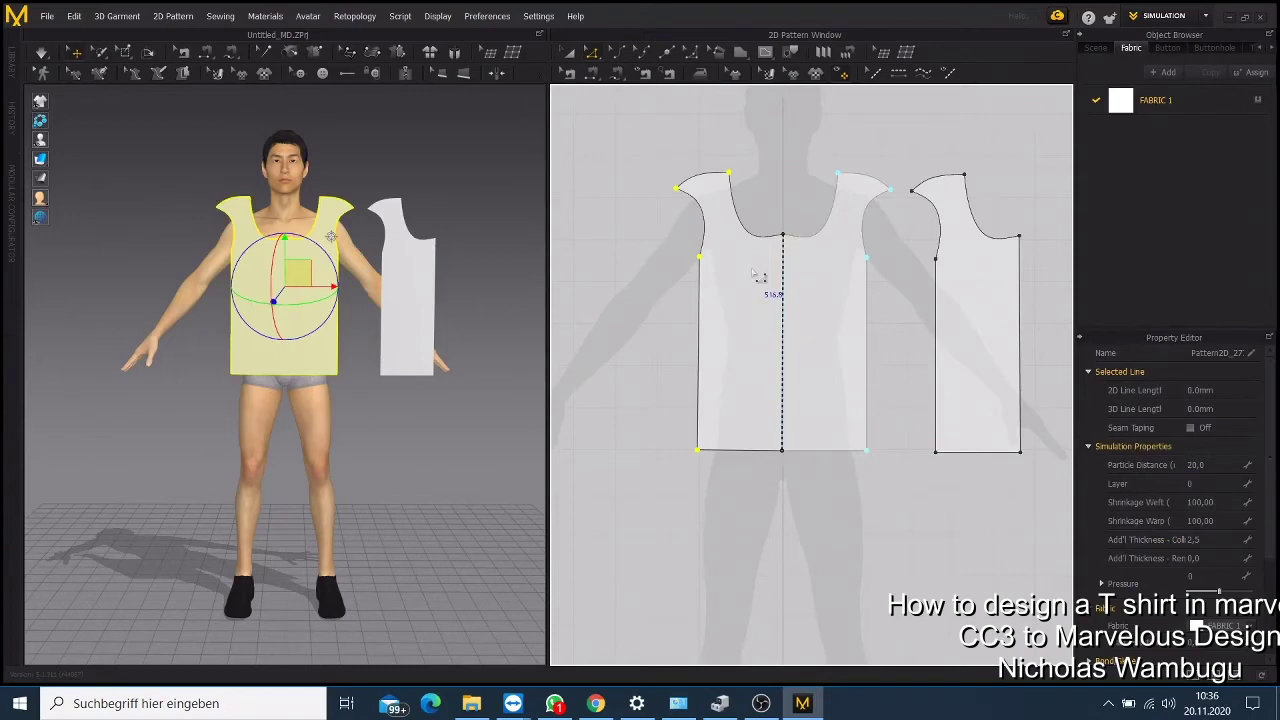
Step: Unfold the mirrored copy along its outer straight centre edge with symmetric editing and sewing
left_click(1020, 370)
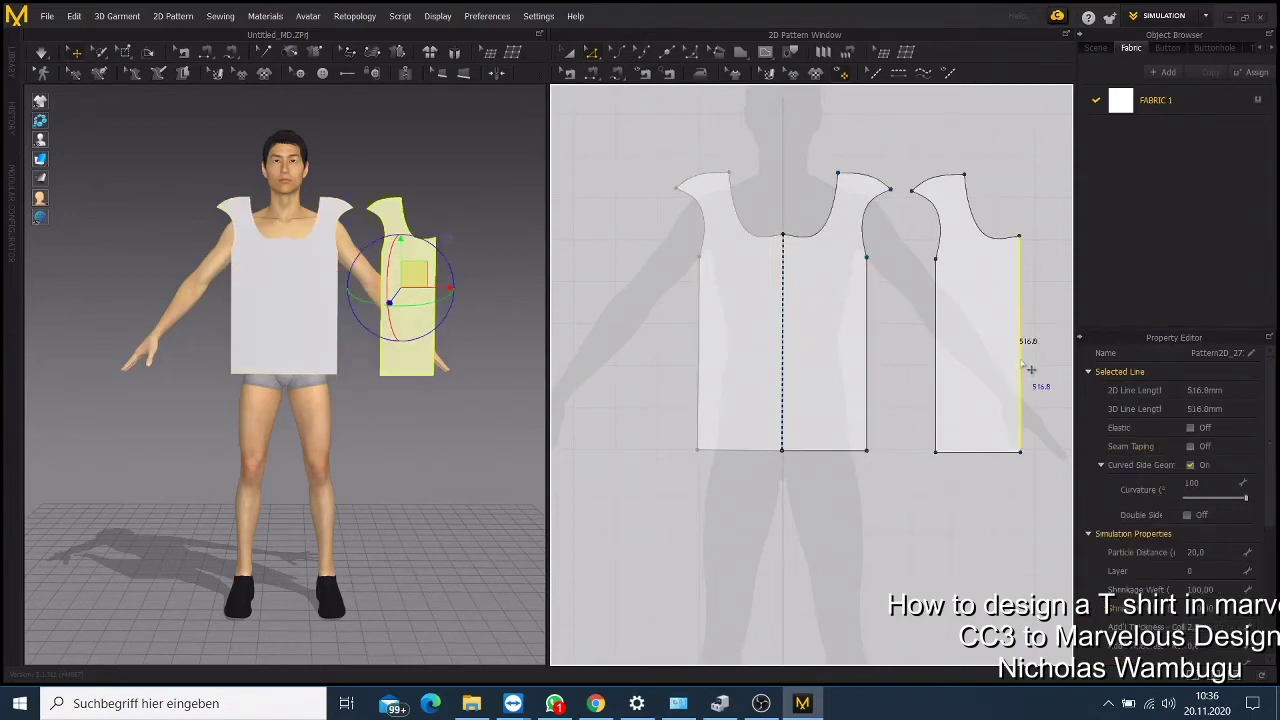
right_click(1023, 366)
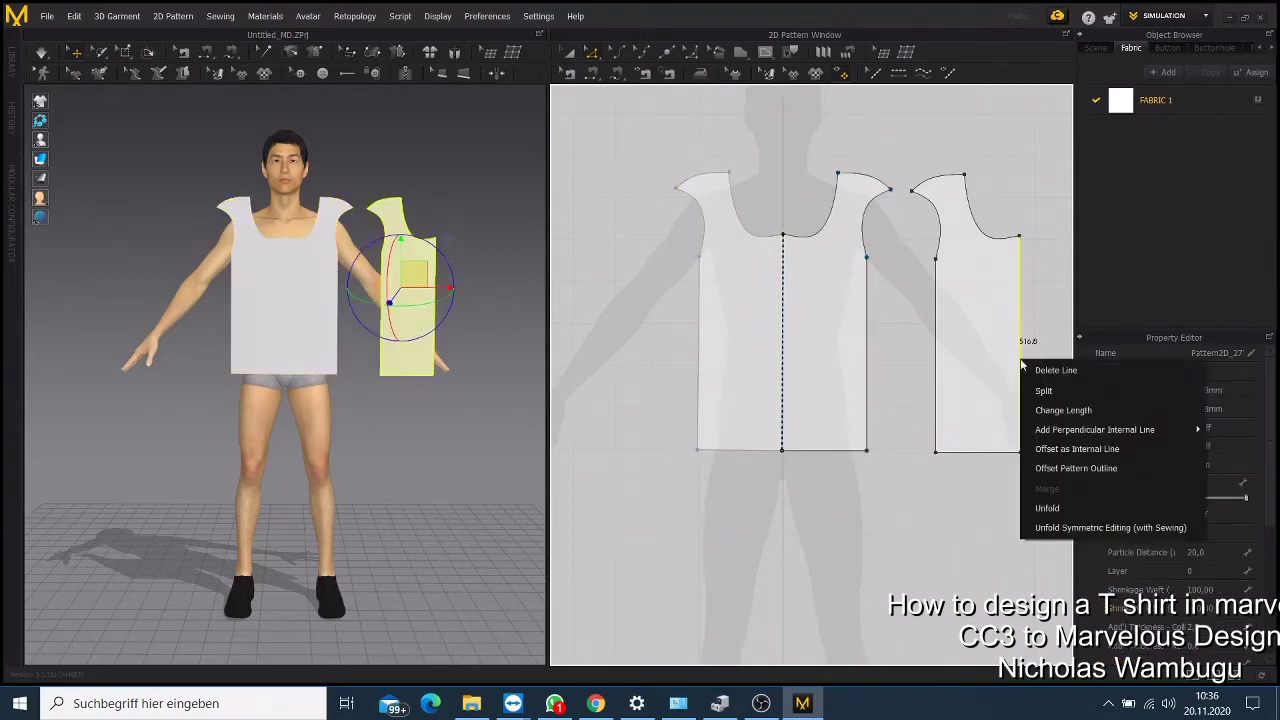
left_click(1076, 528)
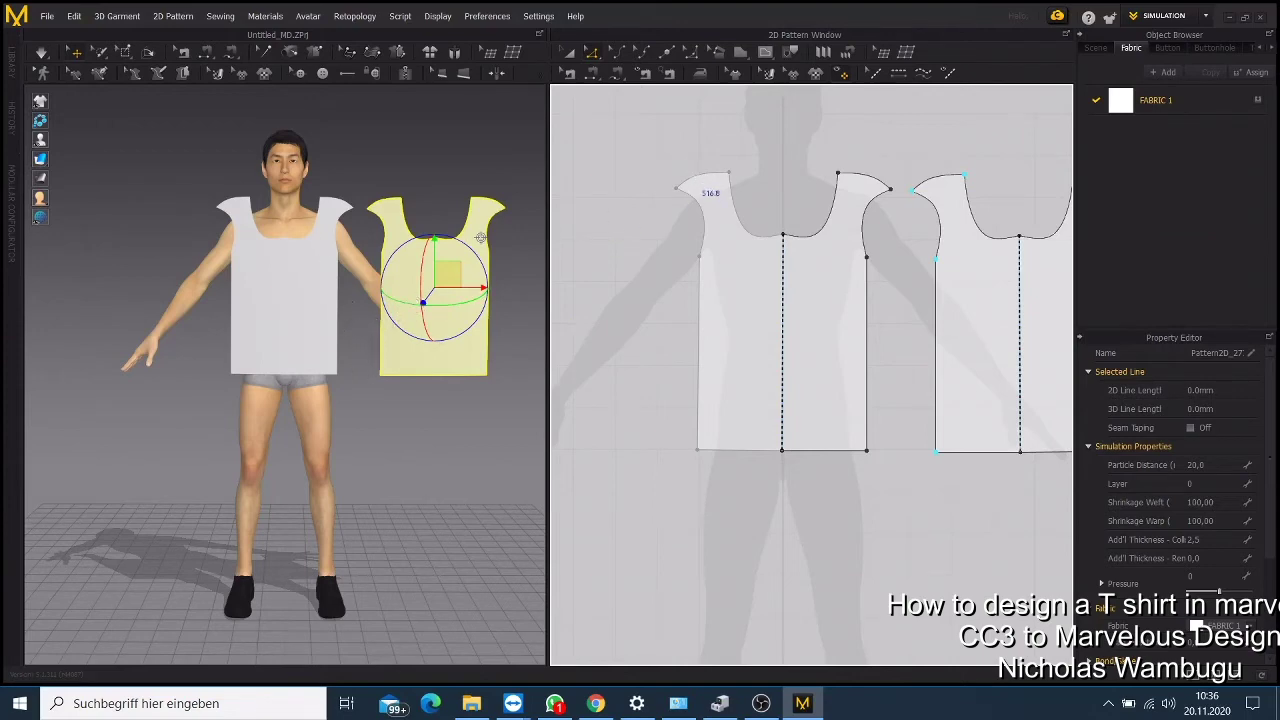
Step: Select both full shirt patterns together and move them up and sideways in 3D, clear of the avatar's body
left_click(722, 254)
scroll(720, 254, "down", 4)
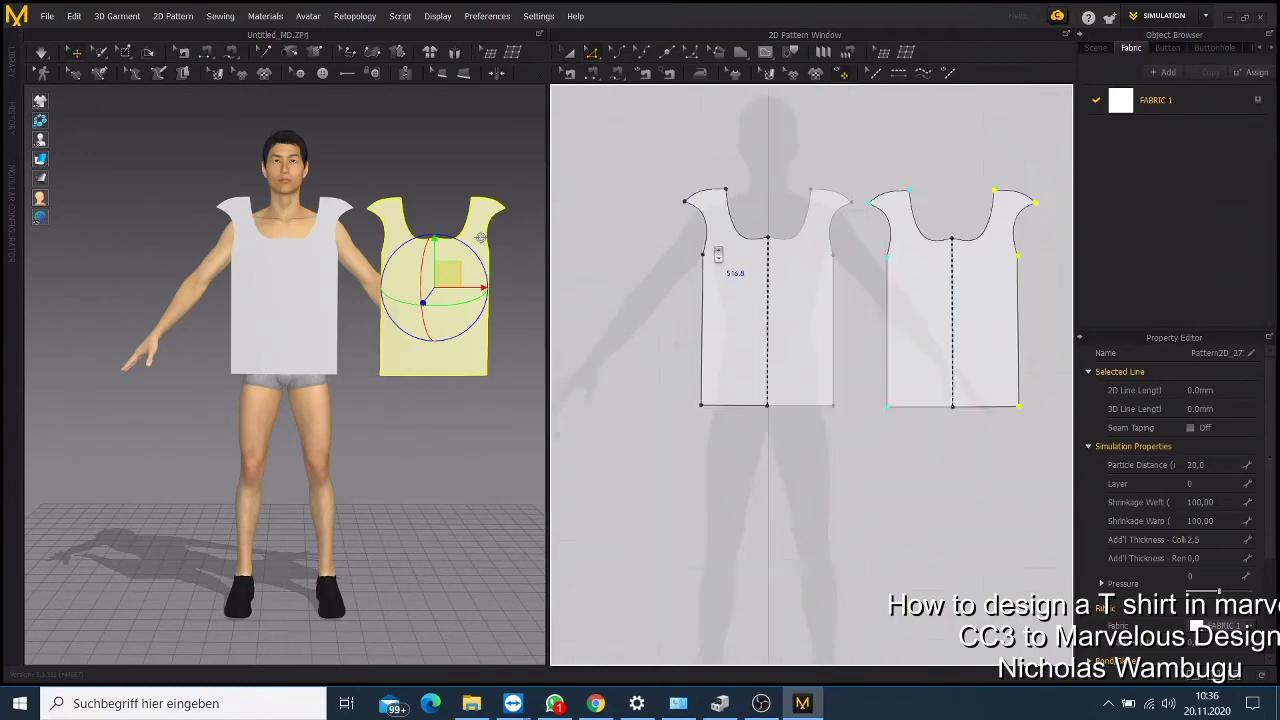
left_click_drag(681, 187, 990, 390)
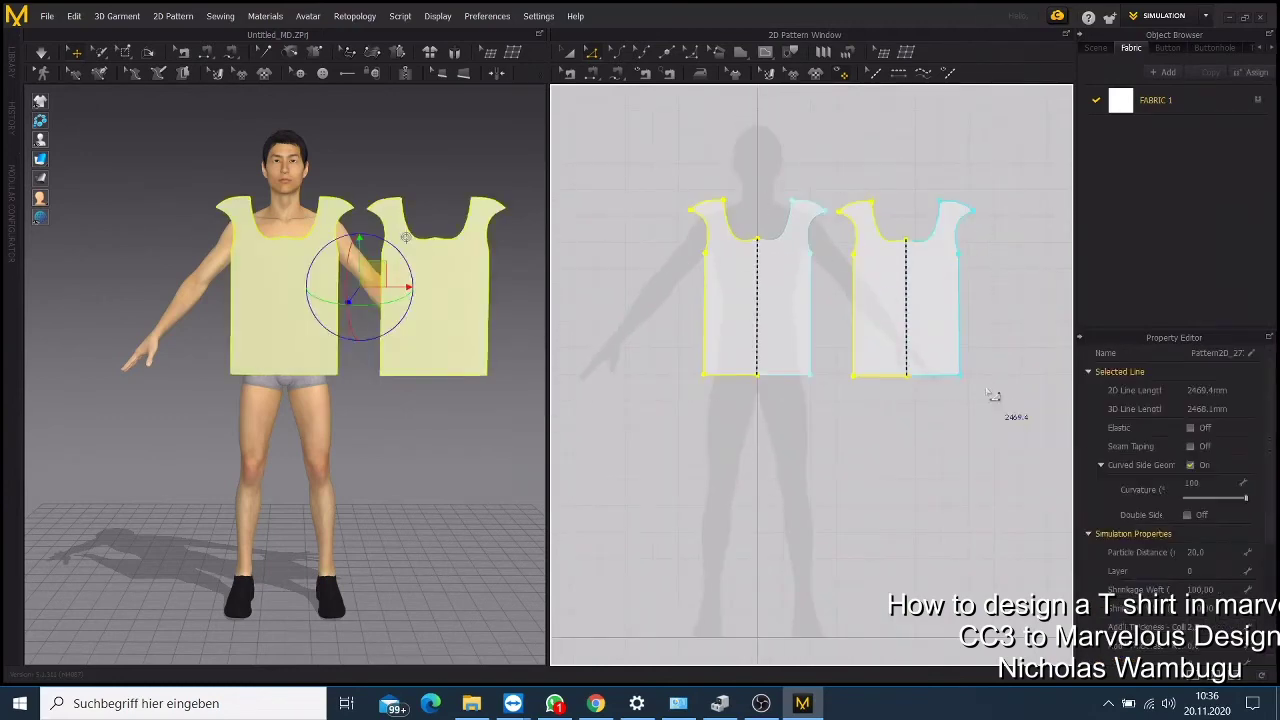
left_click_drag(357, 290, 497, 130)
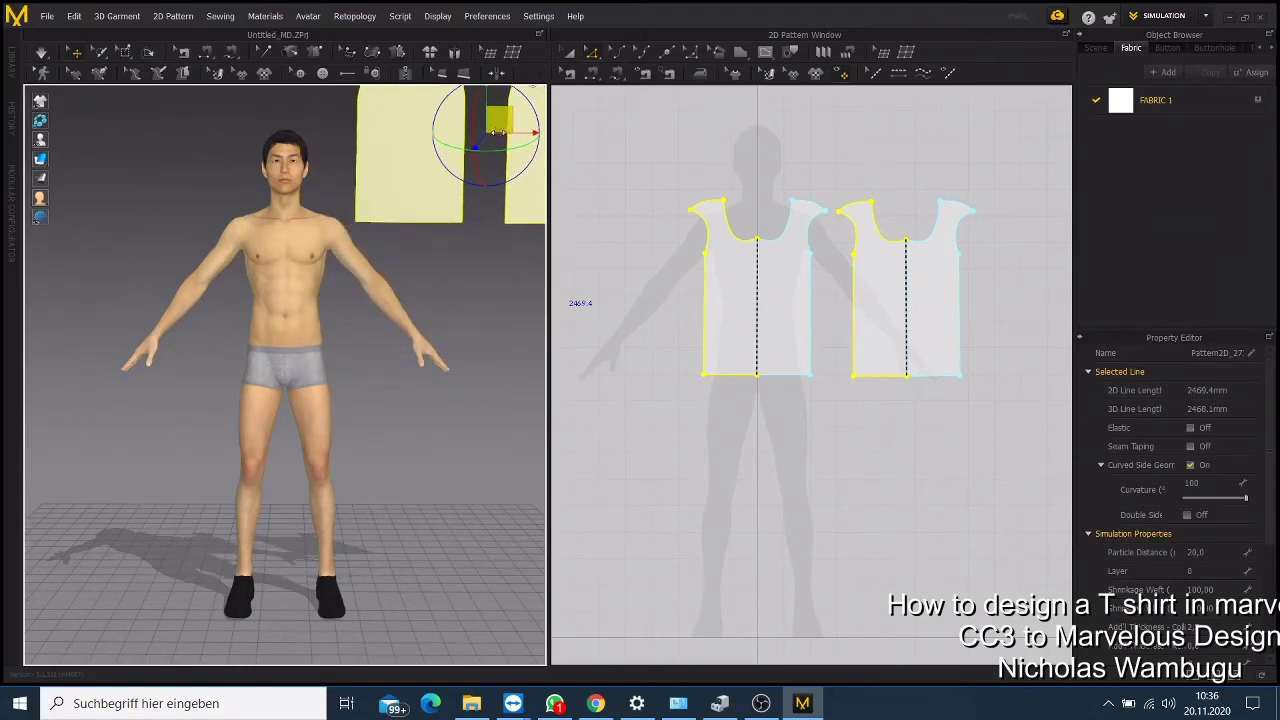
Step: Show the arrangement points around the avatar in the 3D view
scroll(415, 272, "down", 4)
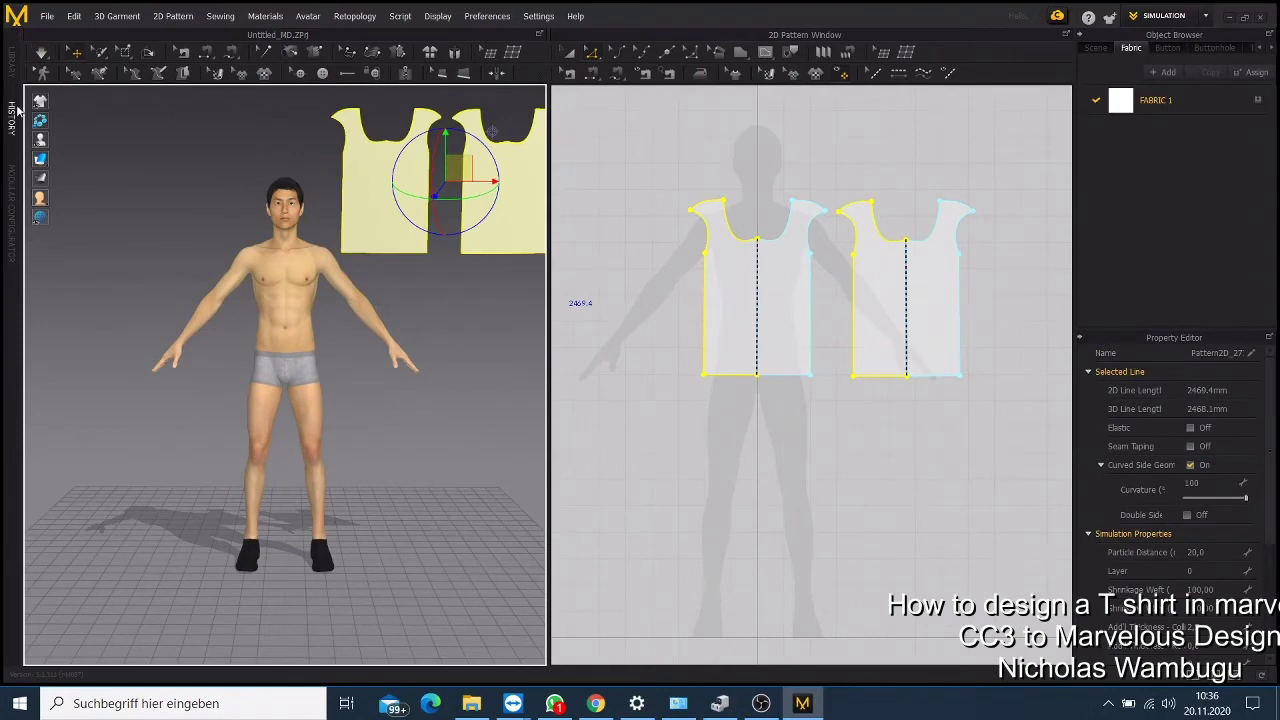
mouse_move(52, 150)
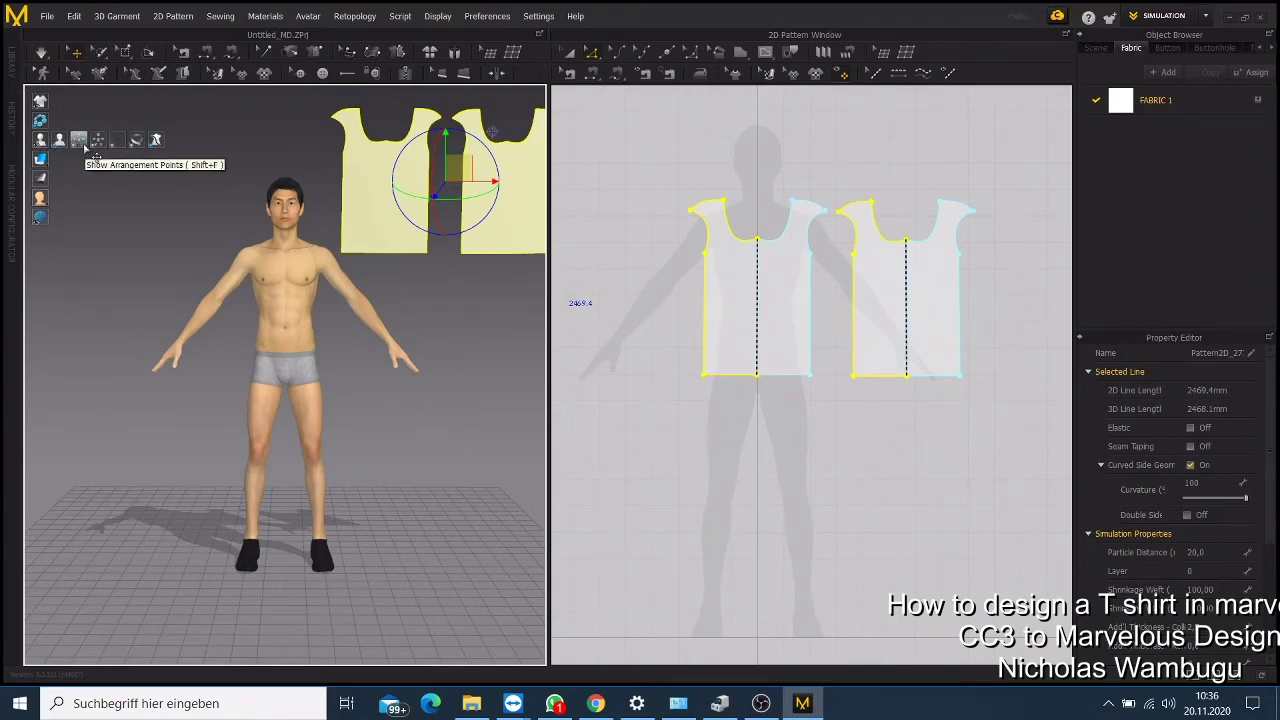
left_click(78, 140)
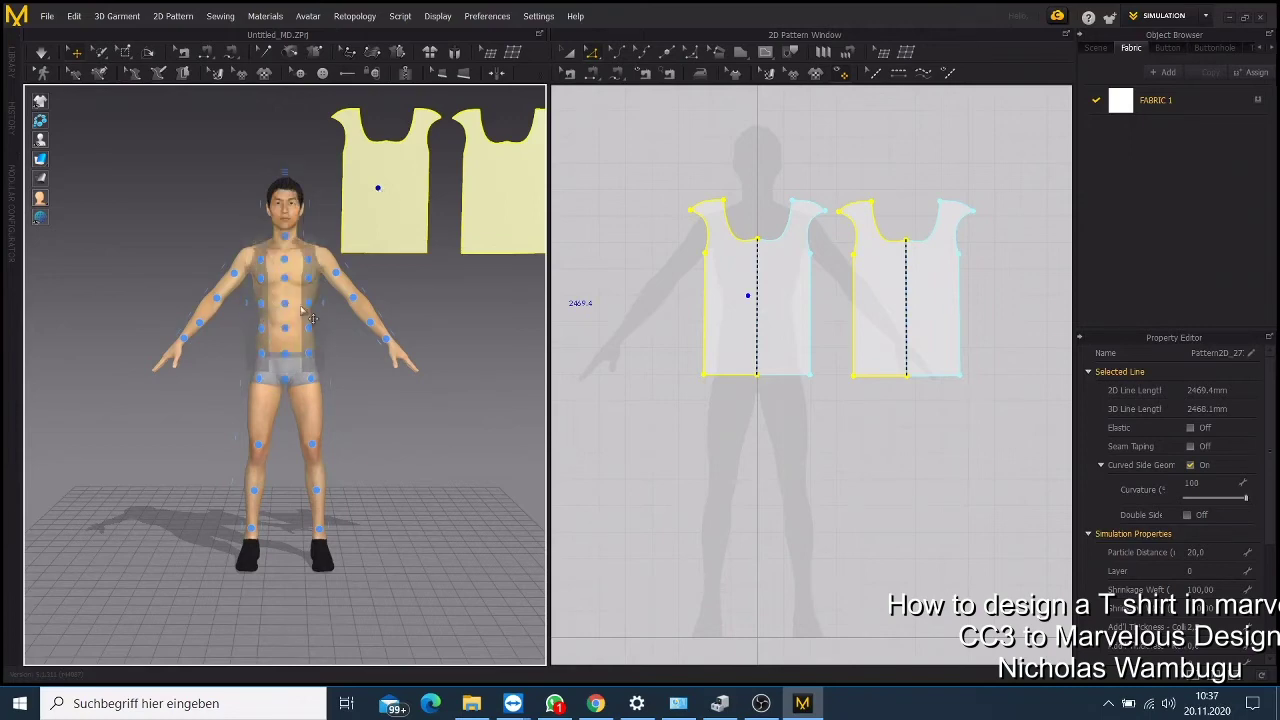
Step: Try to arrange both selected shirt patterns together around the avatar's torso and shift them into place from behind
left_click(258, 310)
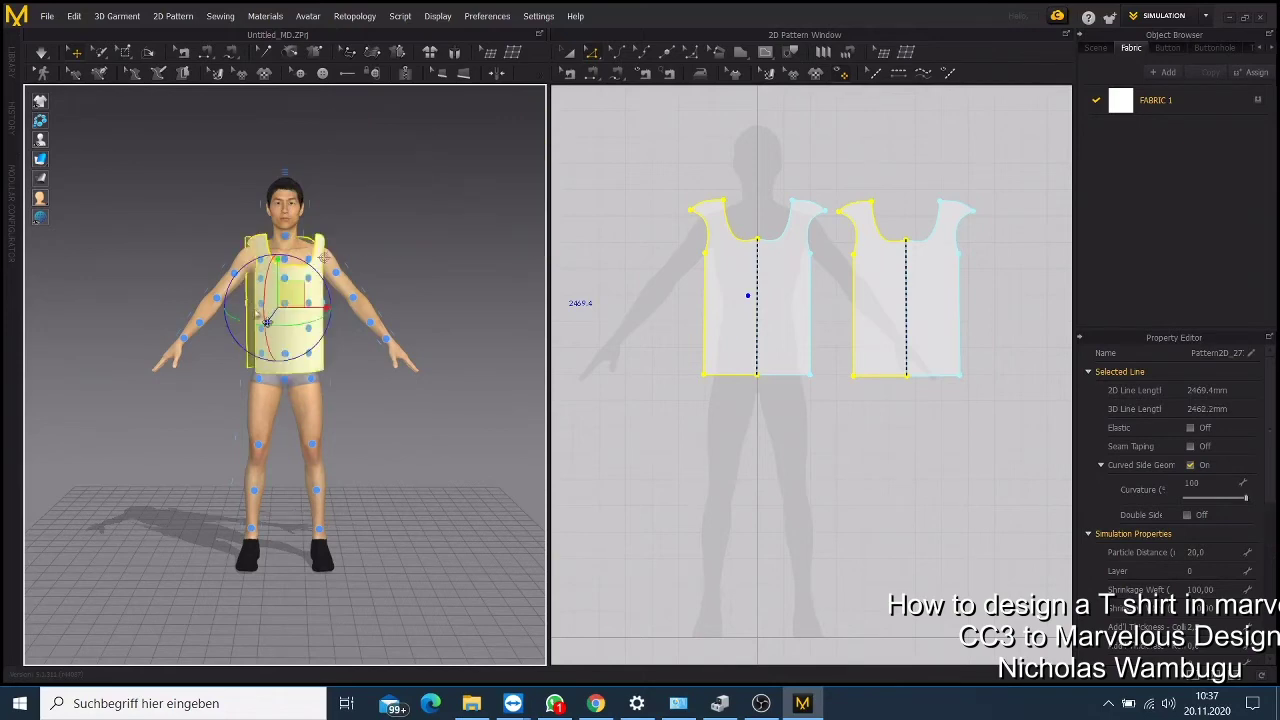
mouse_move(348, 357)
right_mouse_down()
mouse_move(143, 357)
mouse_move(186, 386)
mouse_move(368, 372)
mouse_move(194, 400)
mouse_move(23, 400)
mouse_move(65, 360)
mouse_move(194, 400)
mouse_move(316, 374)
mouse_move(100, 423)
mouse_move(100, 394)
mouse_move(331, 363)
right_mouse_up()
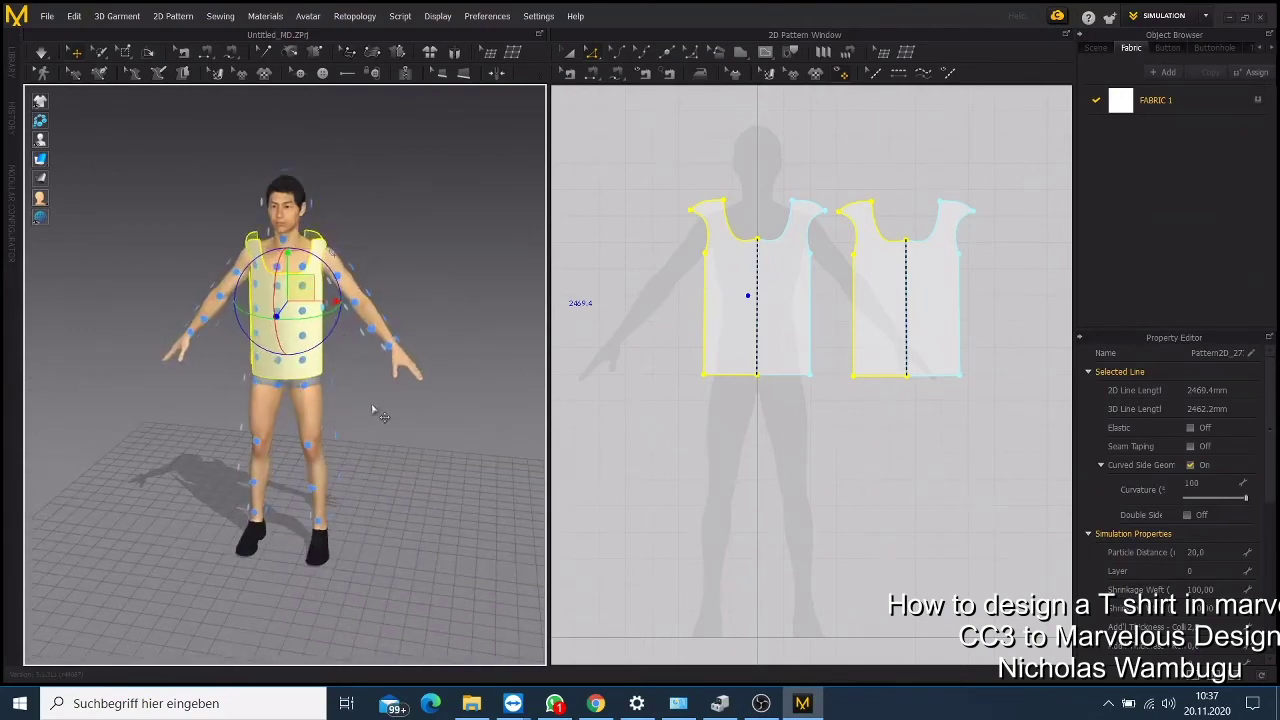
right_click_drag(373, 409, 333, 413)
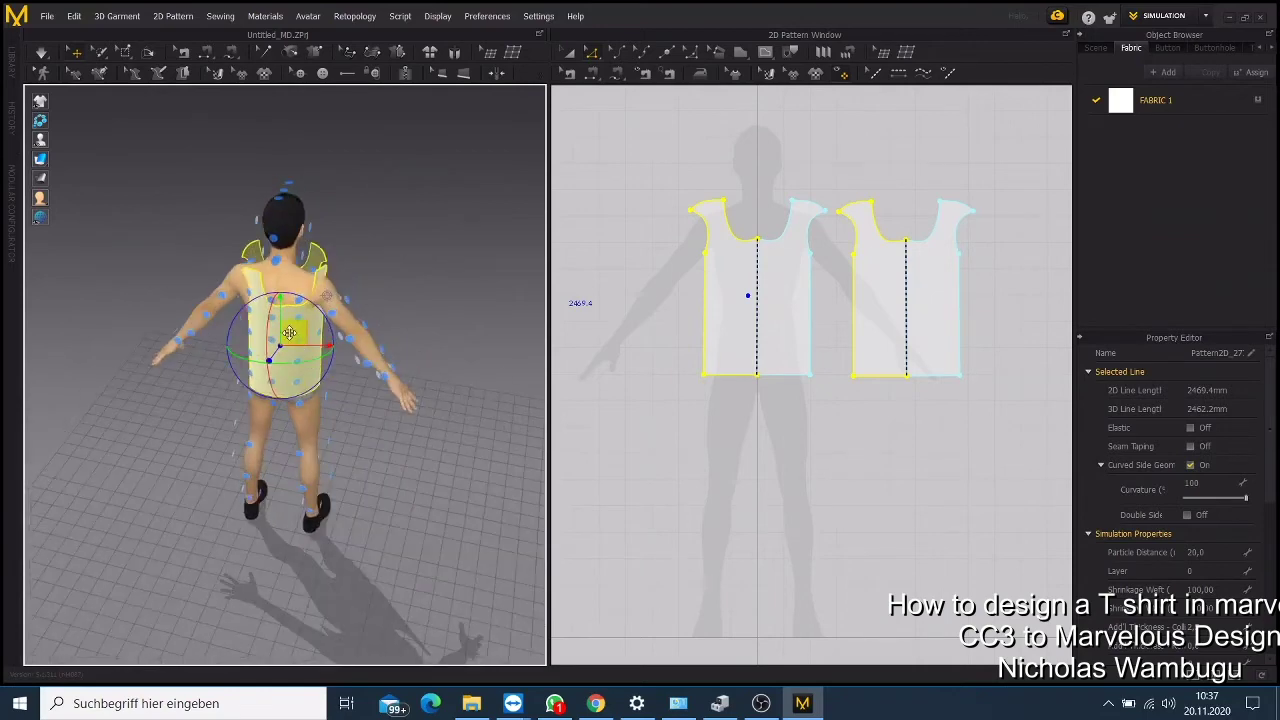
left_click_drag(289, 333, 284, 334)
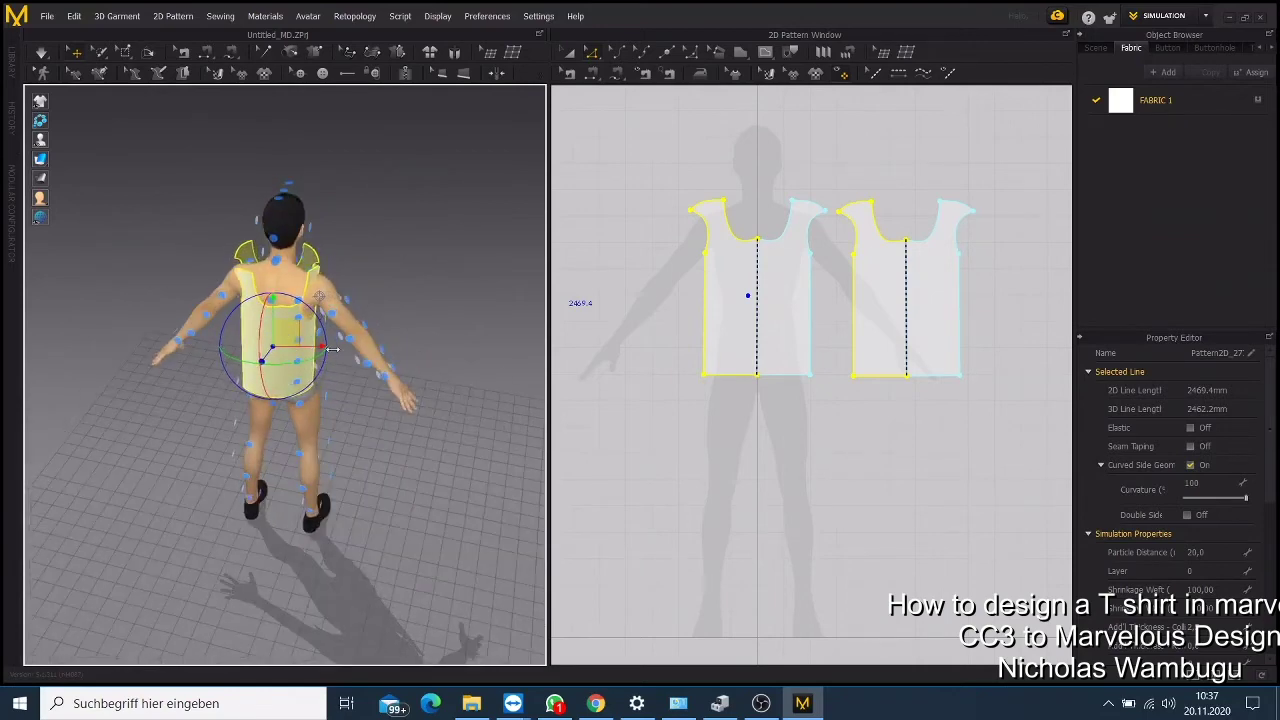
right_click_drag(362, 384, 250, 385)
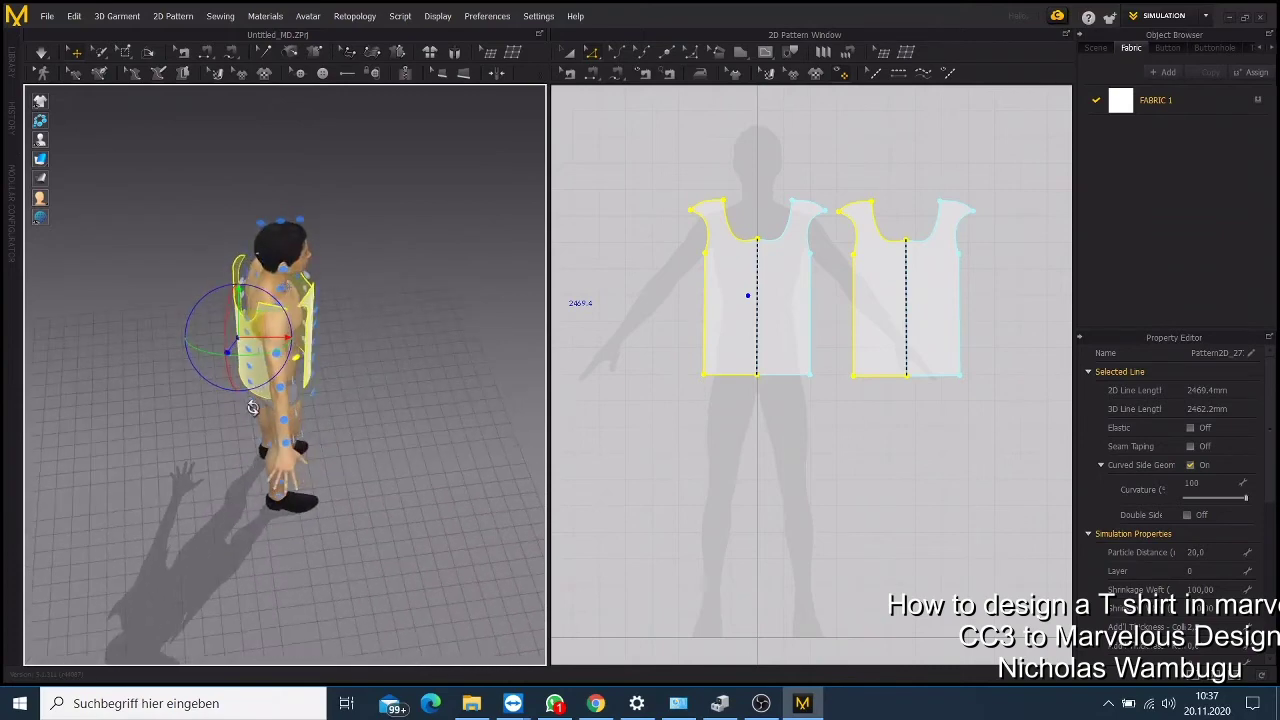
left_click_drag(251, 329, 246, 330)
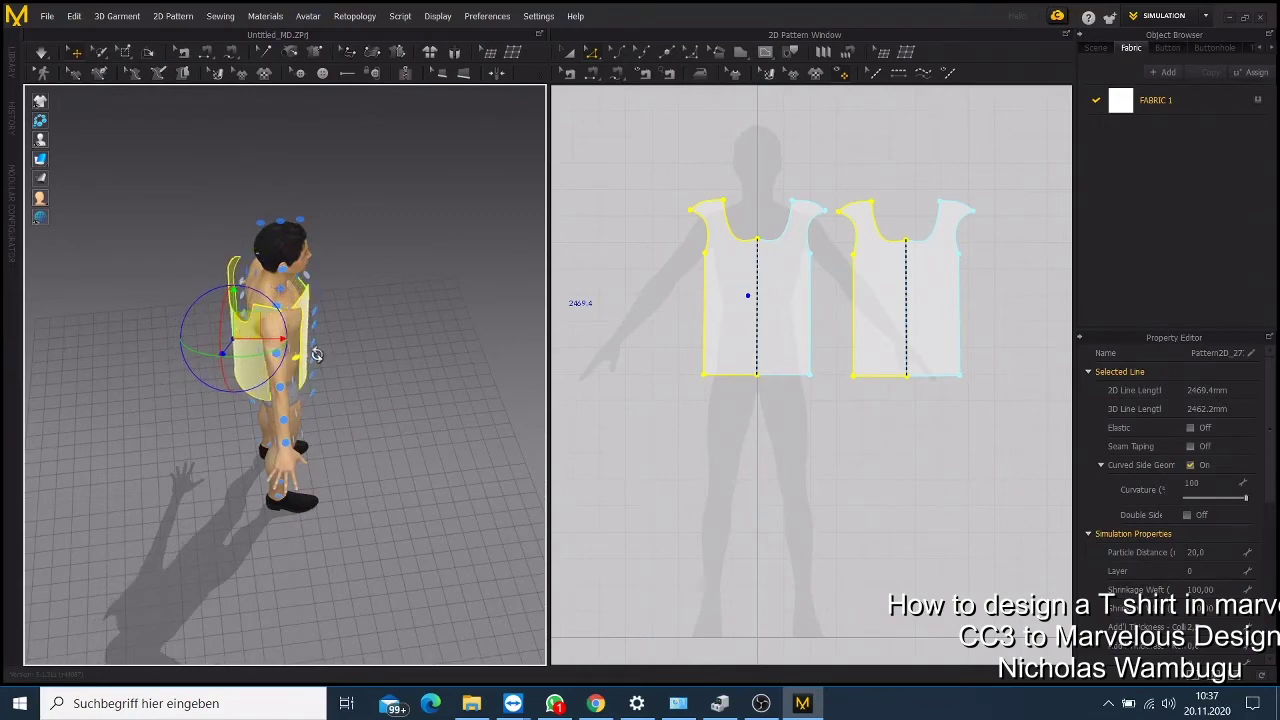
right_click_drag(316, 354, 476, 317)
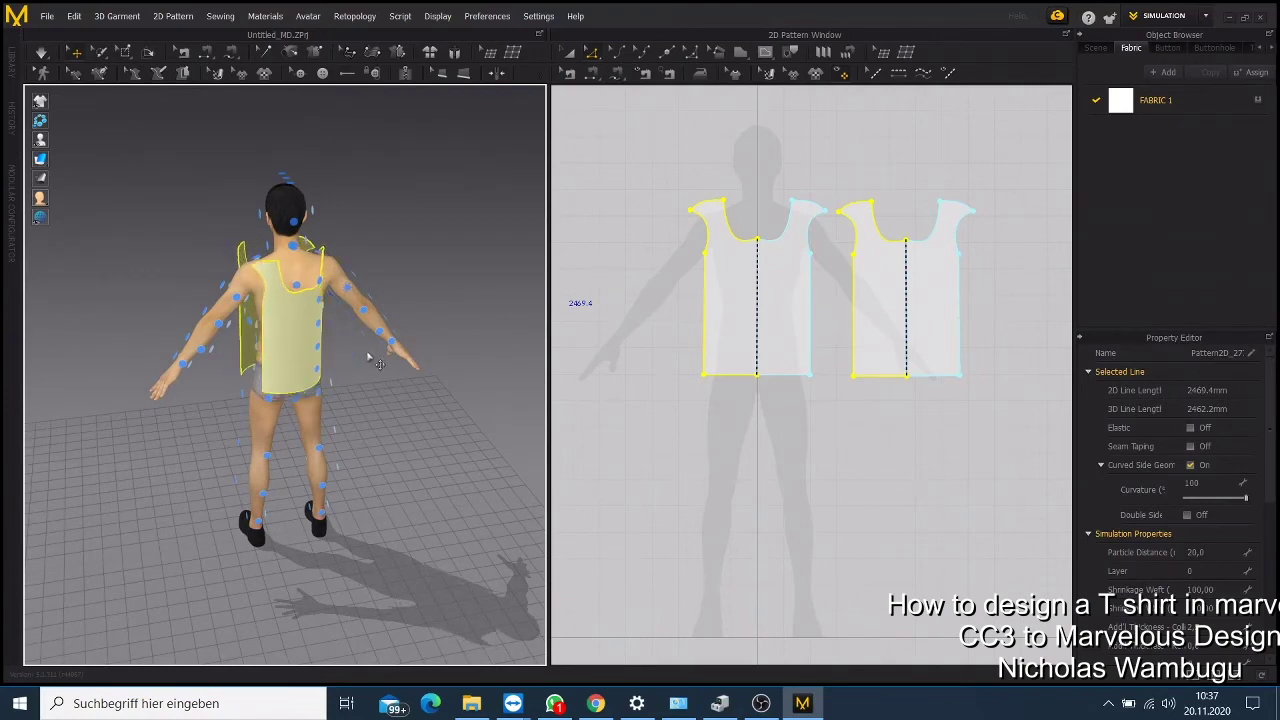
Step: Undo the joint arrangement of both patterns and their preceding 3D moves
key("ctrl+z")
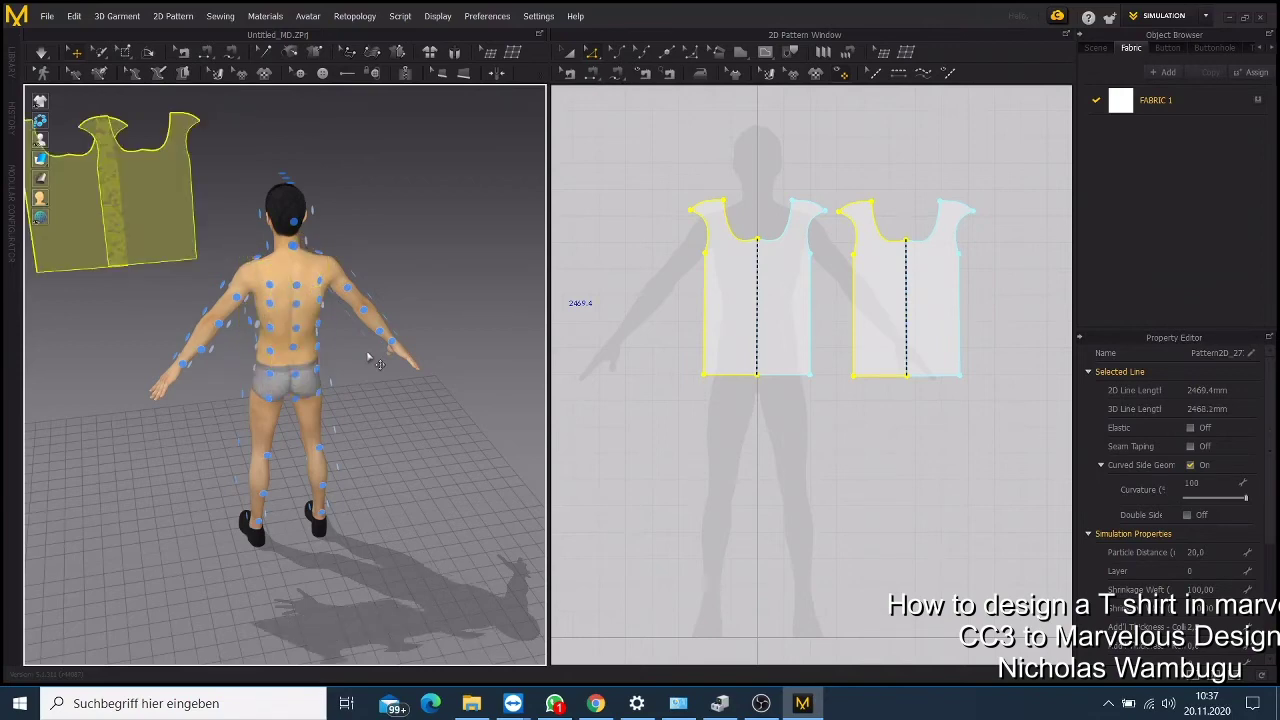
key("ctrl+z")
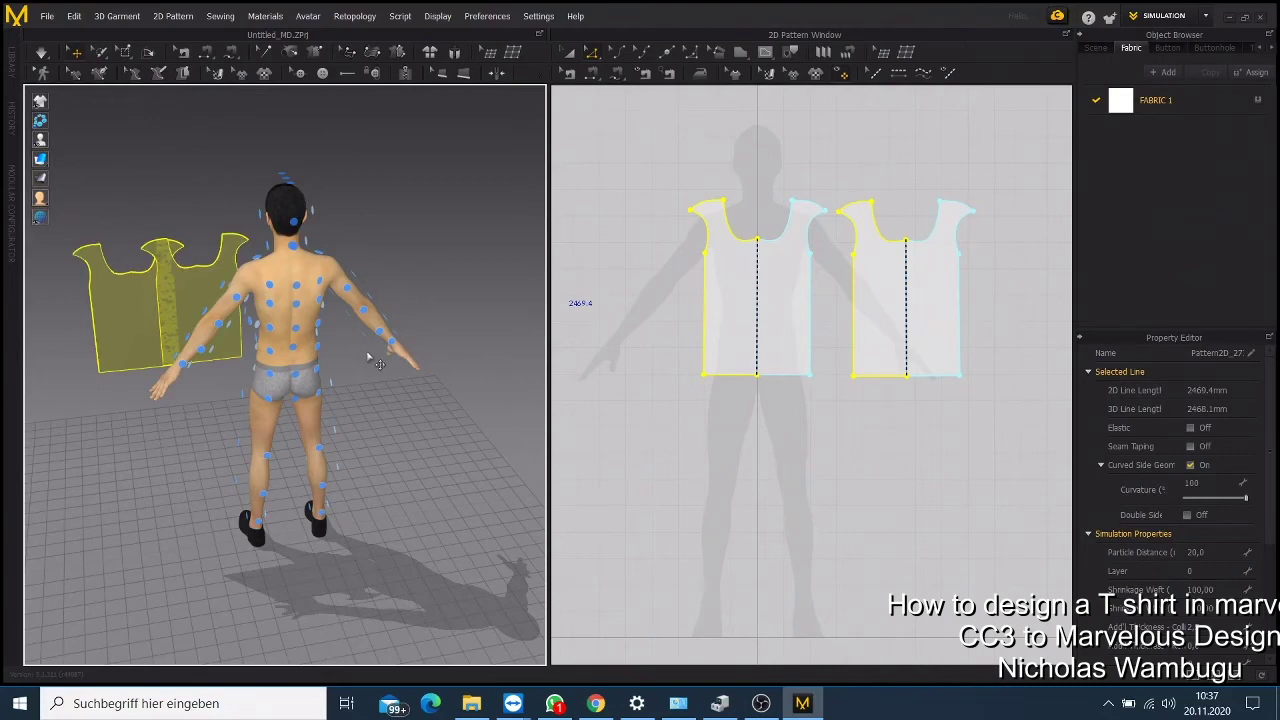
key("ctrl+z")
key("ctrl+z")
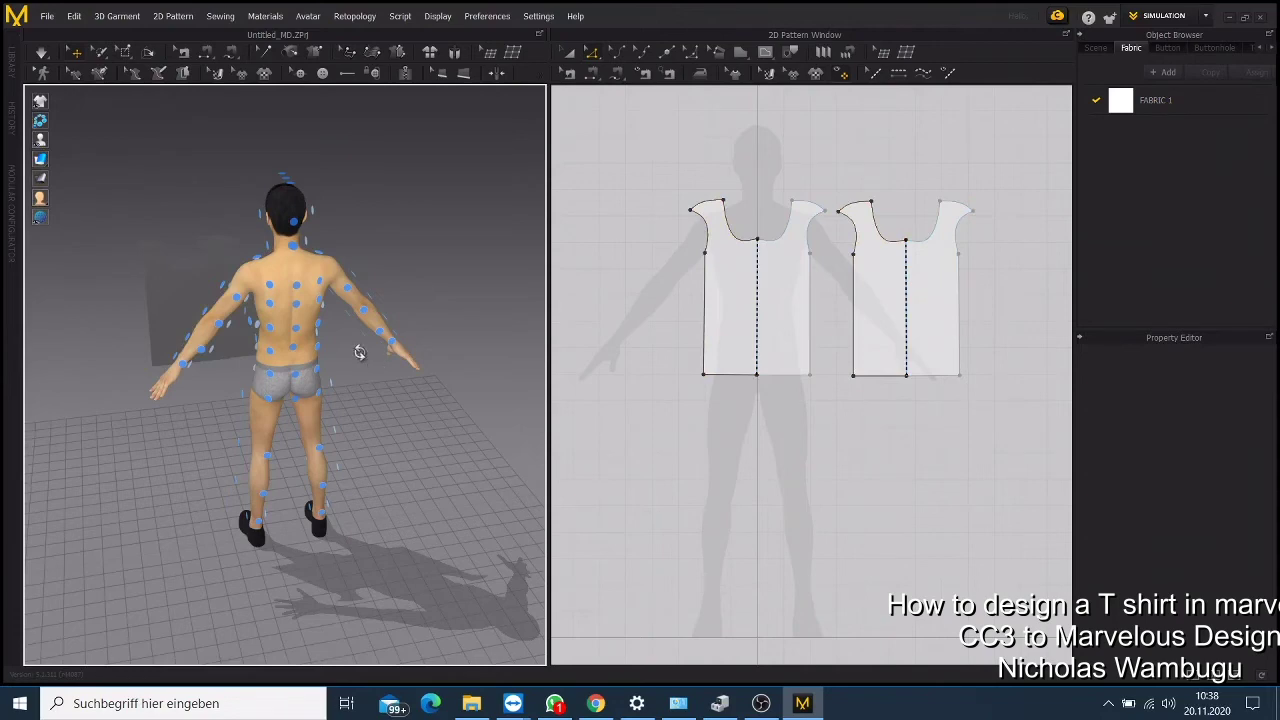
Step: Select all patterns and move them up and sideways in 3D, clear of the avatar's torso
right_click_drag(131, 423, 414, 414)
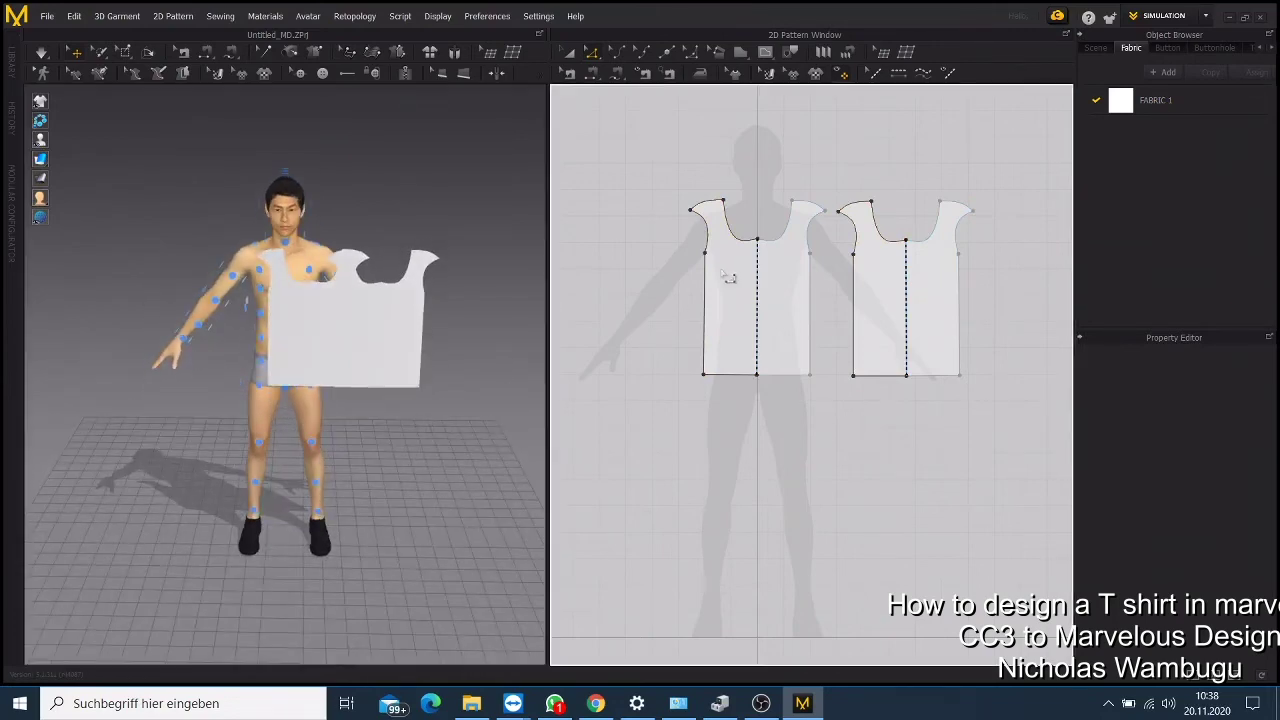
left_click(38, 16)
mouse_move(74, 16)
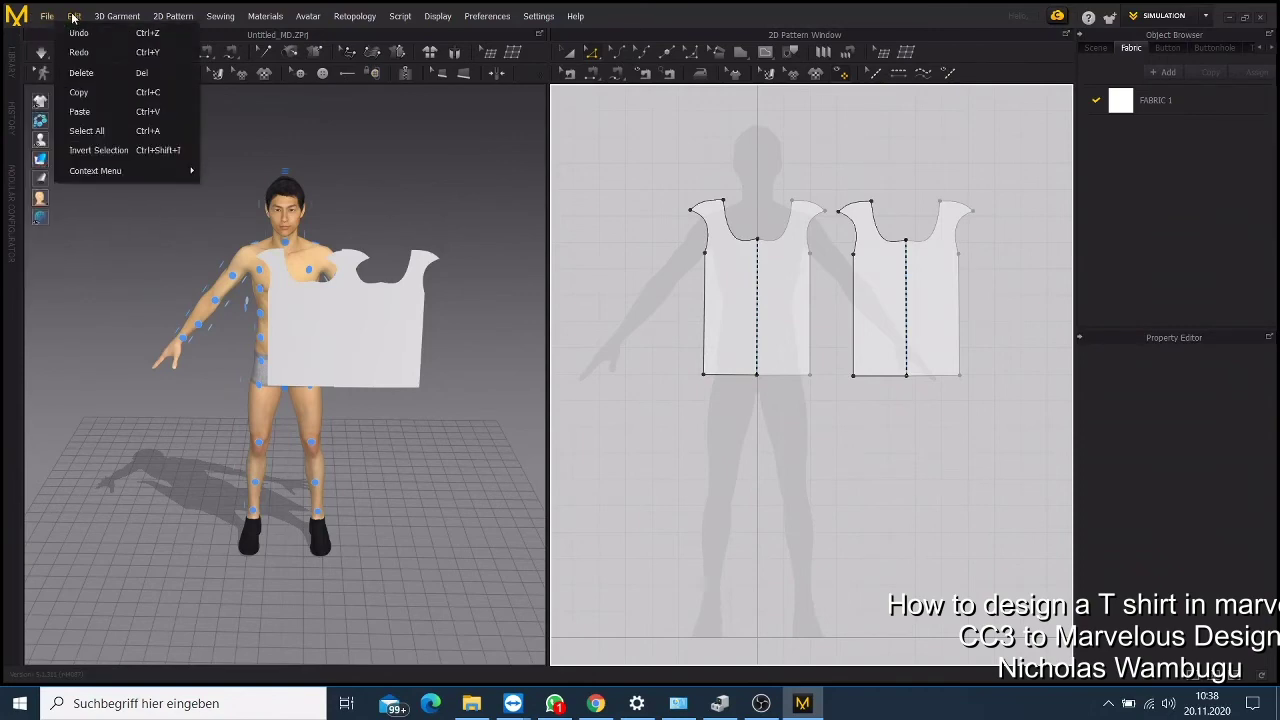
key("ctrl+a")
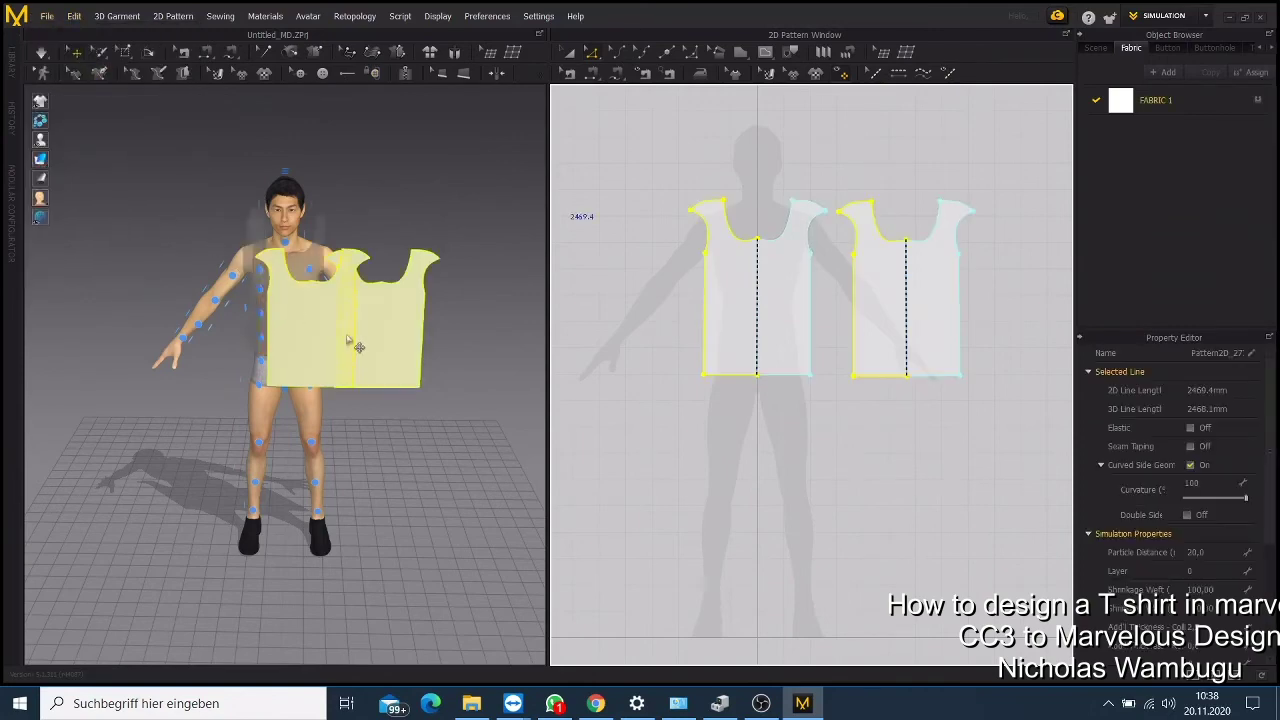
left_click_drag(365, 333, 446, 214)
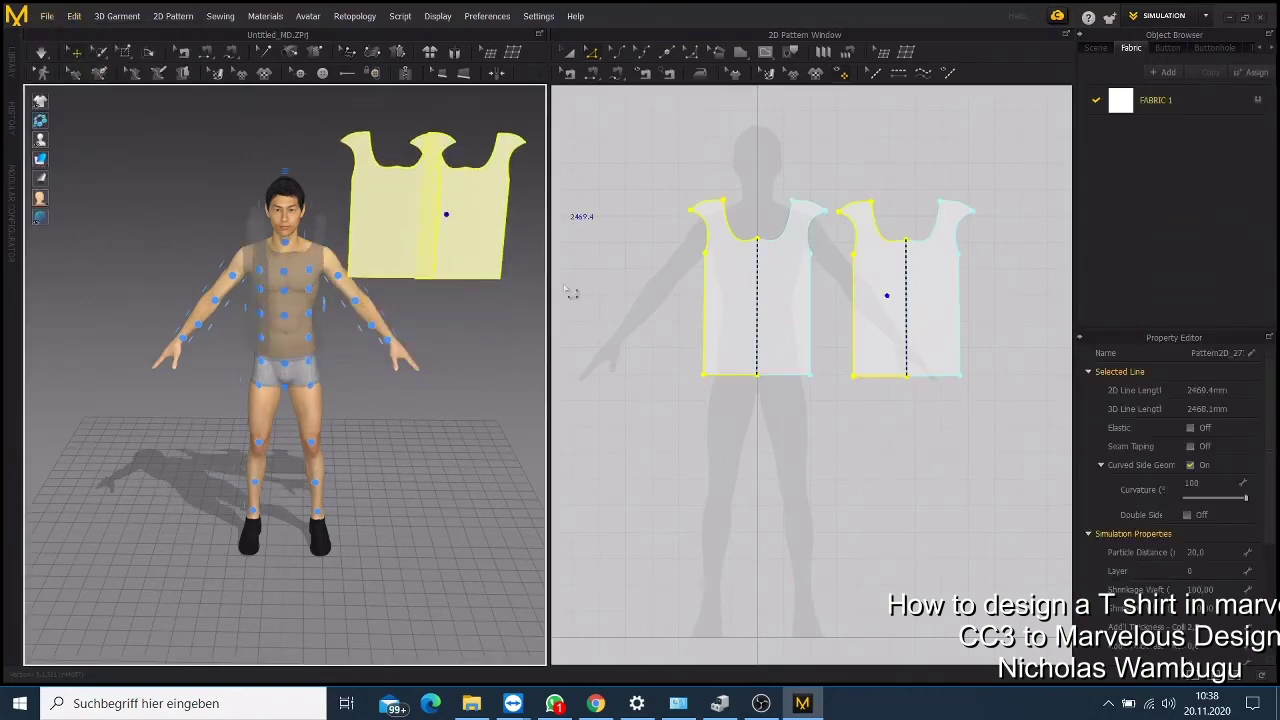
Step: Move the mirrored copy sideways in 3D away from the original, and place the original on the avatar's front centre torso arrangement point
left_click(893, 310)
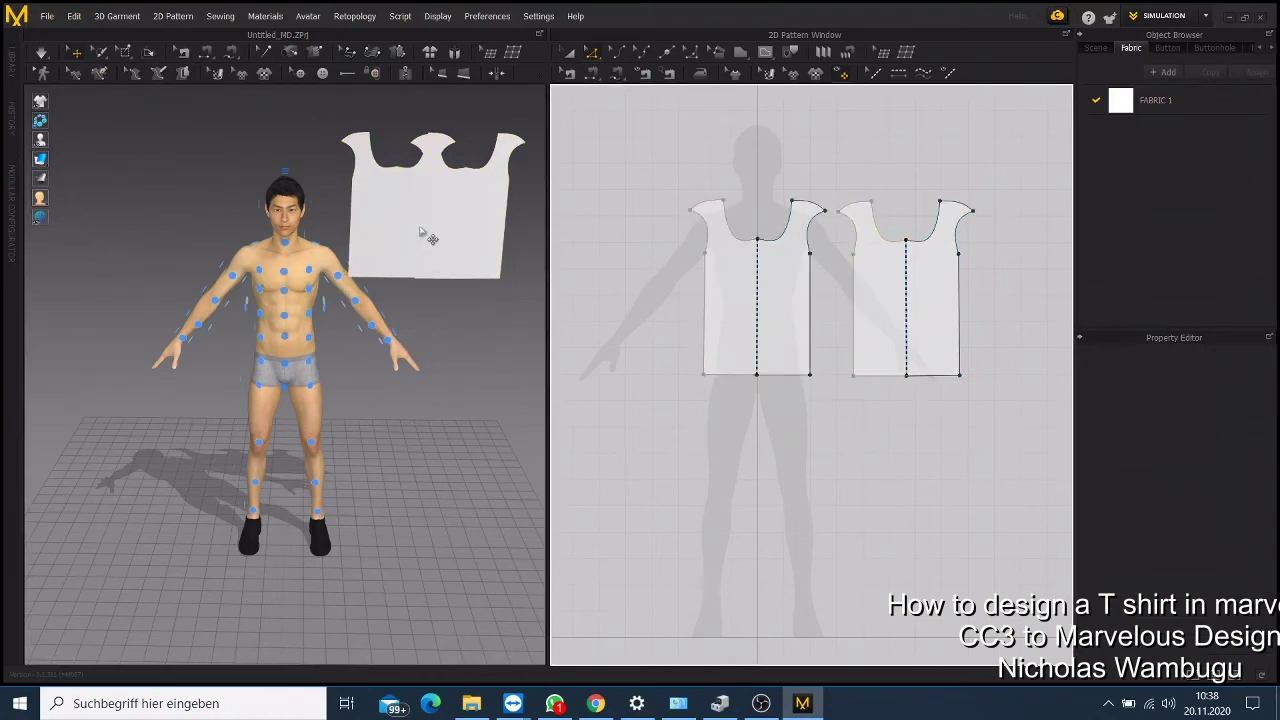
left_click(475, 222)
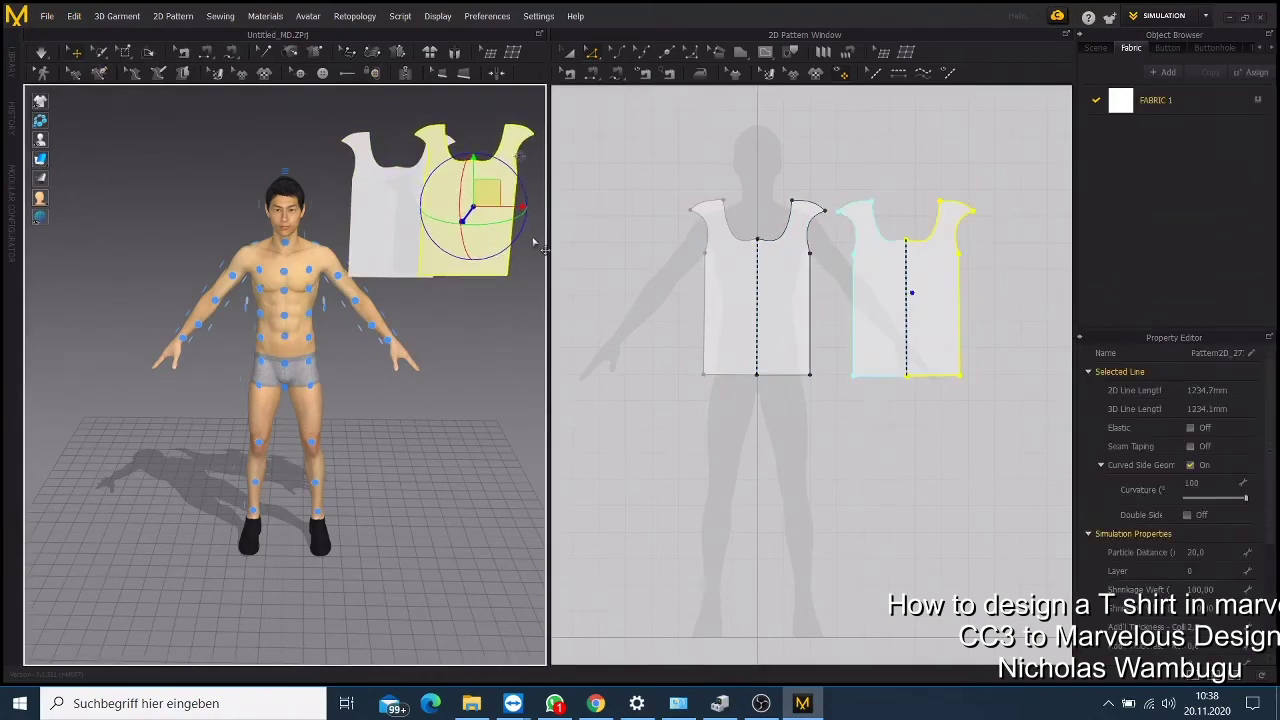
left_click_drag(480, 212, 418, 235)
left_click(418, 235)
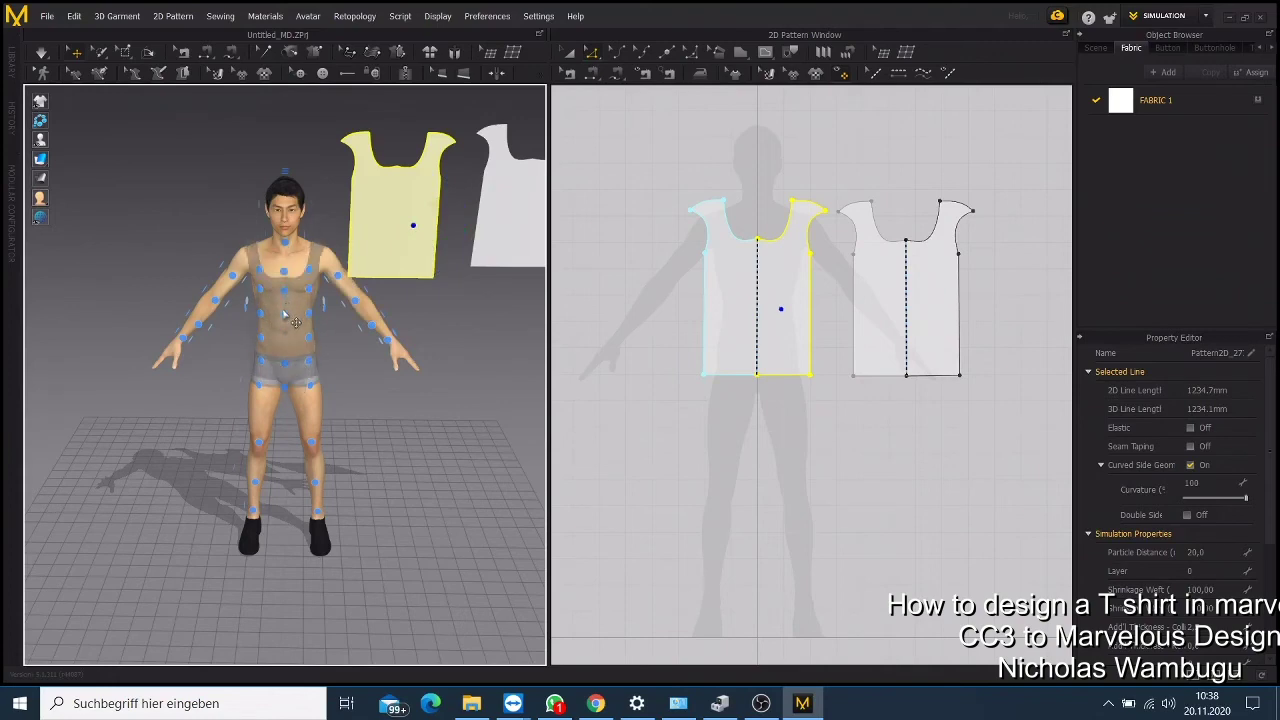
left_click(296, 322)
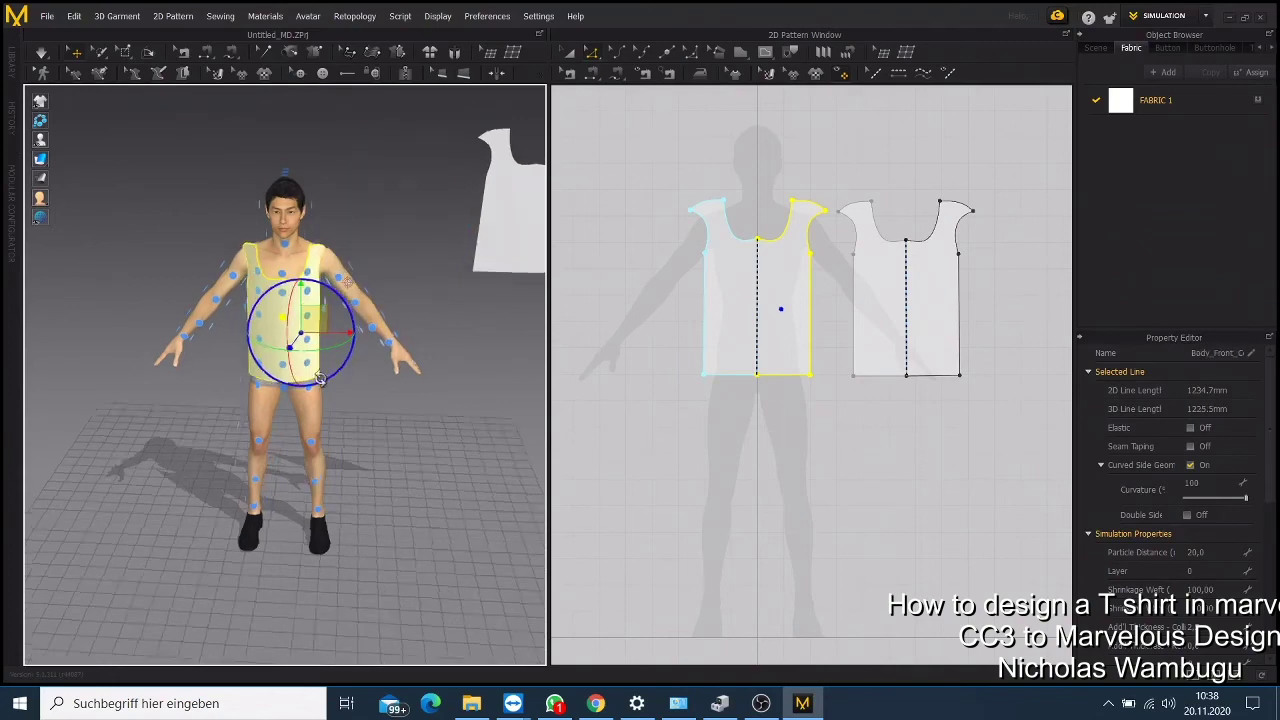
Step: Place the mirrored copy on an arrangement point at the middle of the avatar's back
right_click_drag(296, 325, 74, 370)
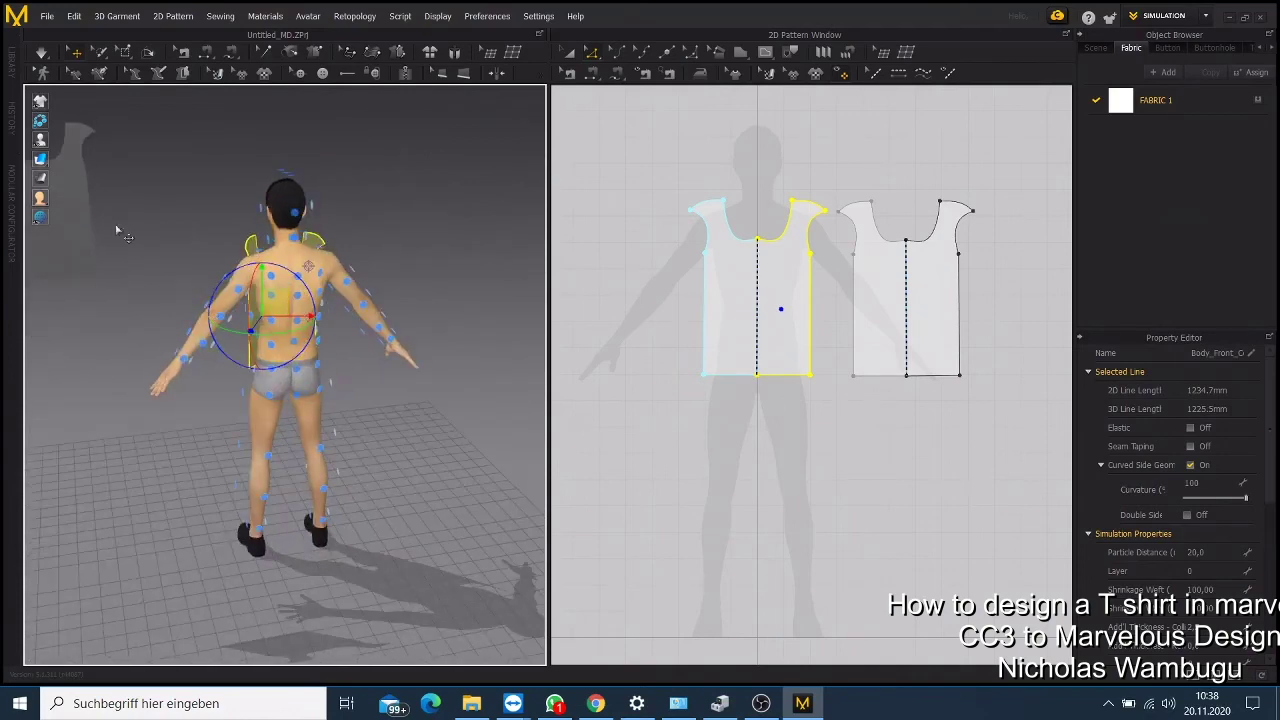
left_click(66, 244)
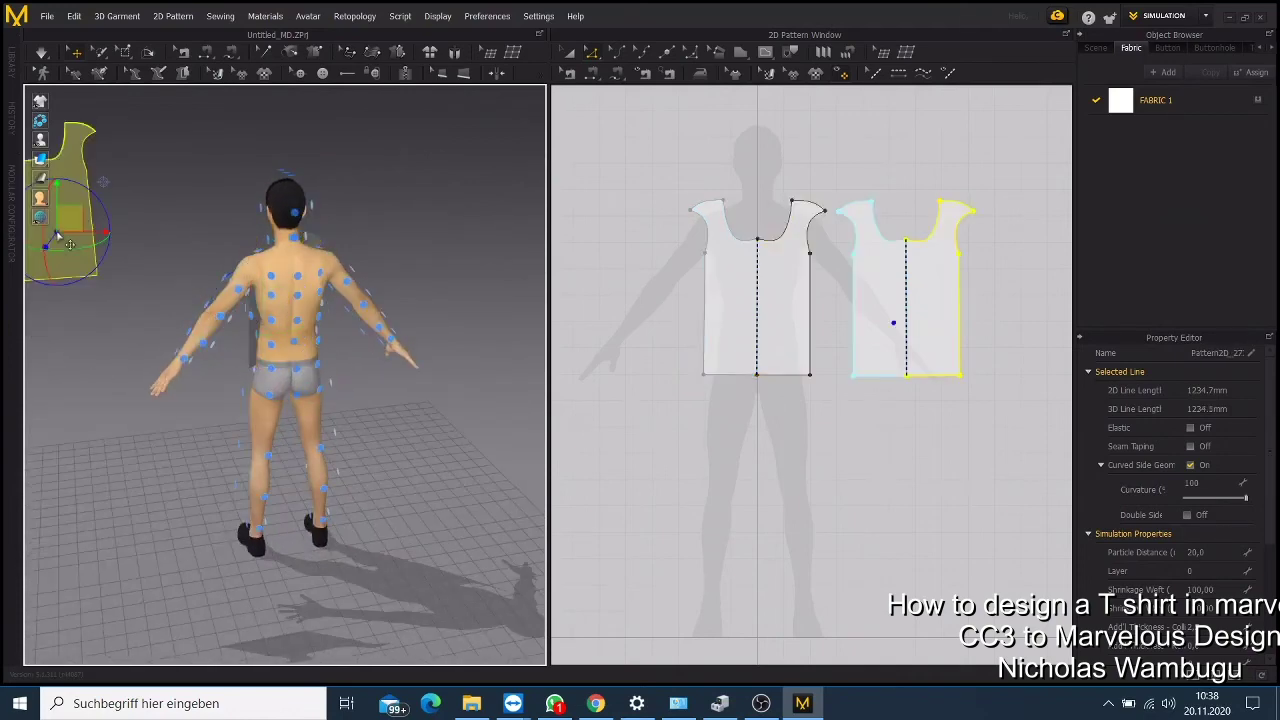
left_click(300, 325)
right_click_drag(352, 381, 450, 429)
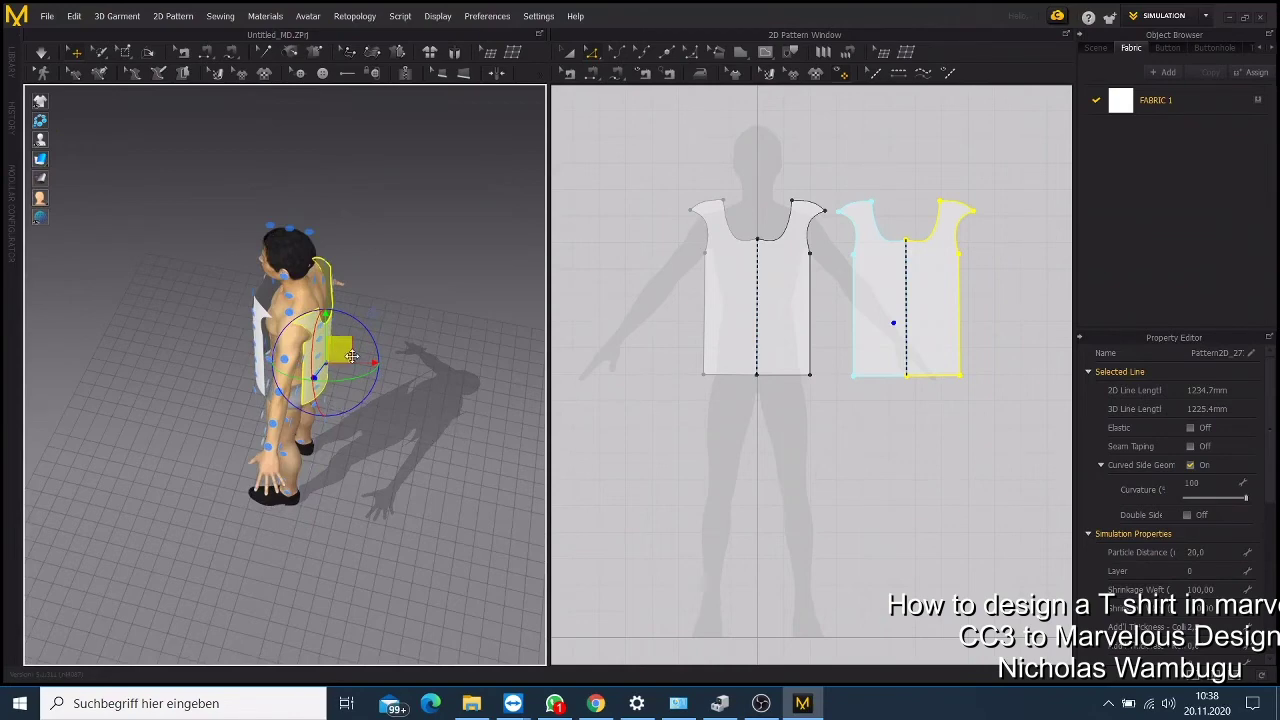
Step: Sew the front pattern's side edge to the adjacent side edge of the back pattern with segment sewing
left_click(593, 76)
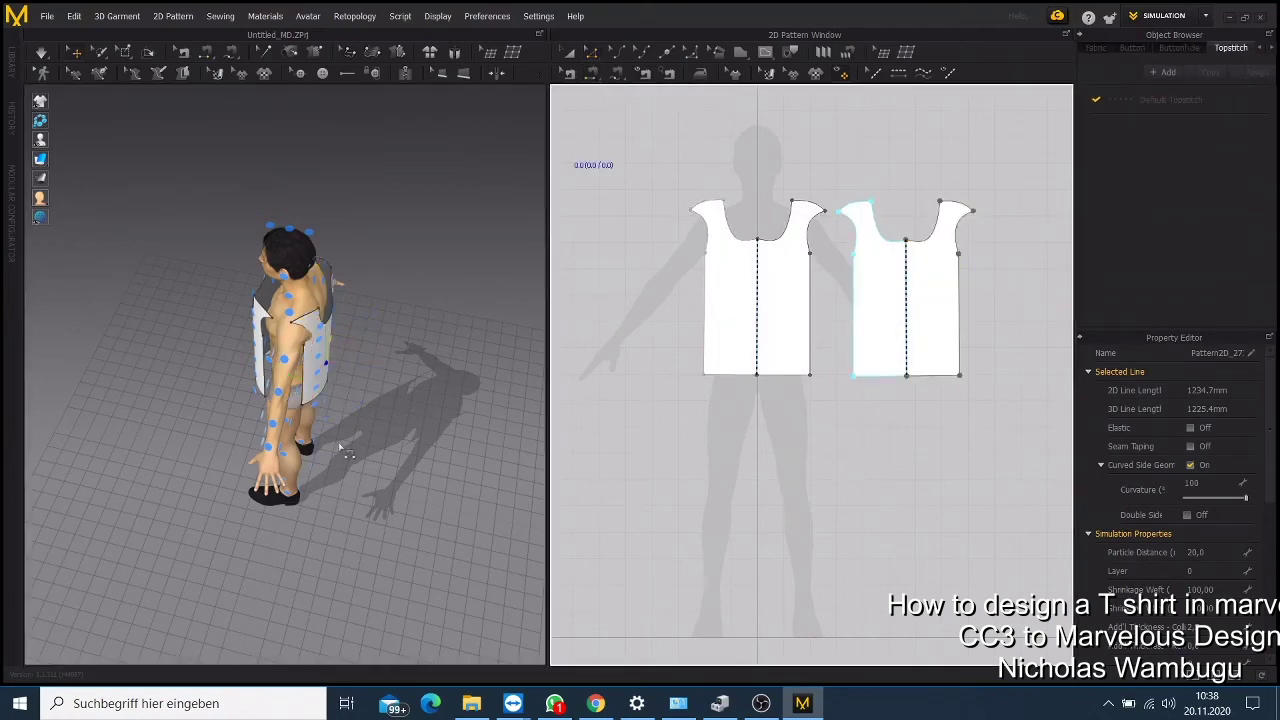
right_click_drag(346, 452, 362, 396)
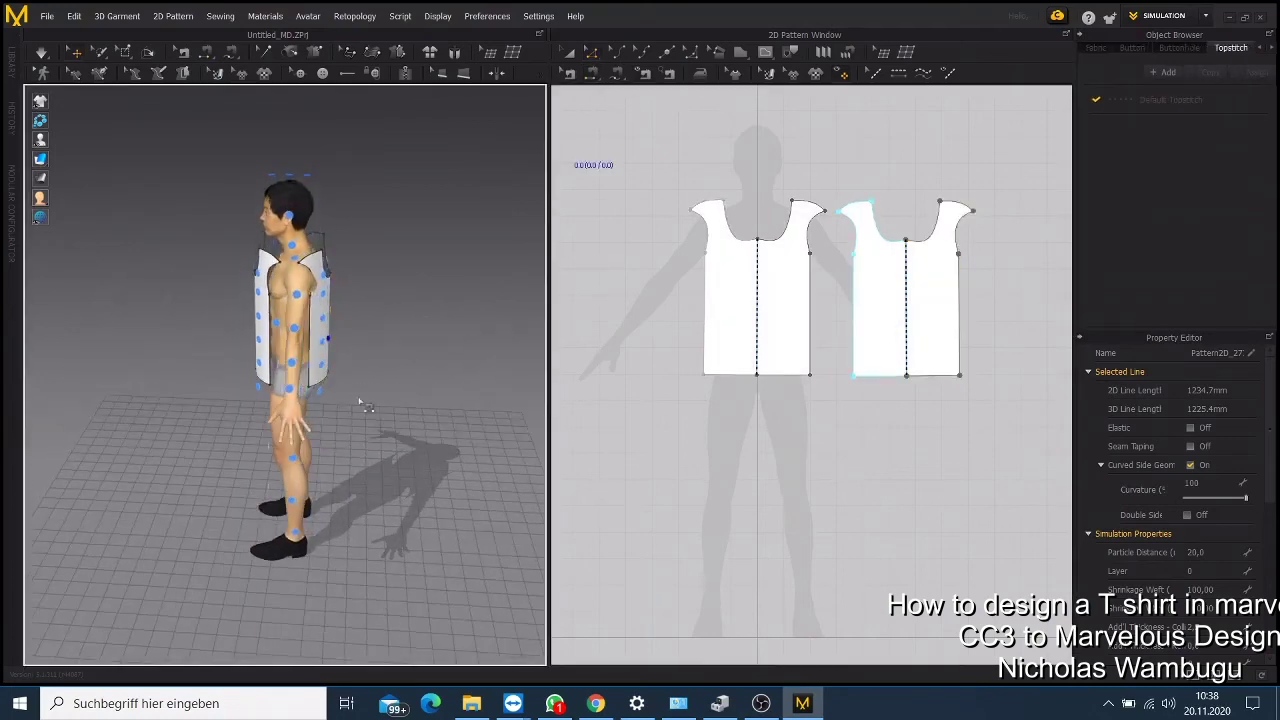
left_click(819, 288)
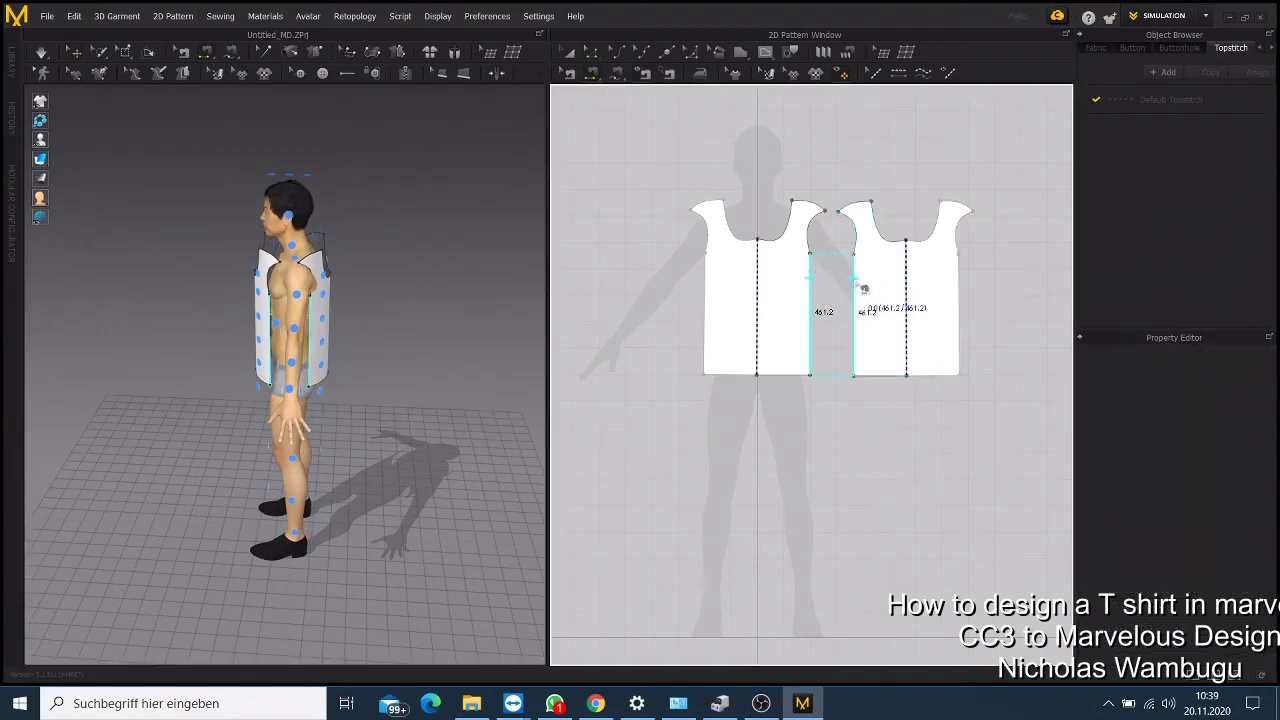
left_click(855, 286)
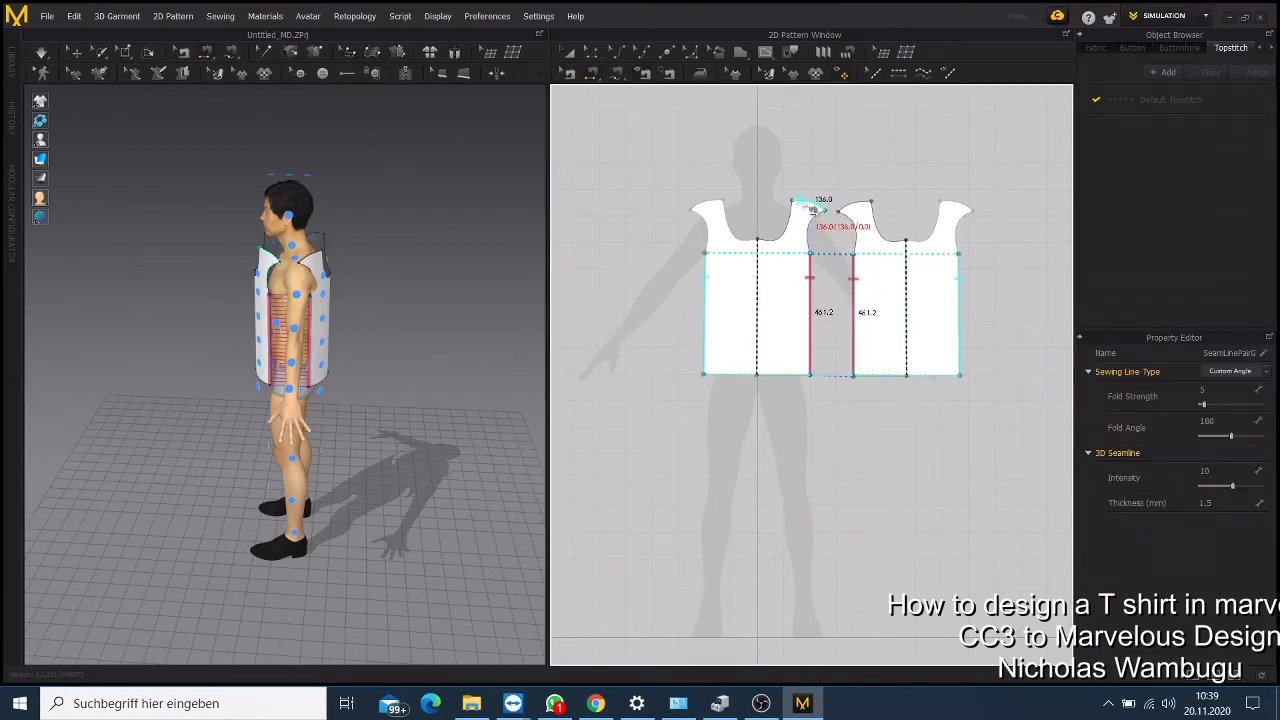
Step: Try to sew the front and back shoulder edges together, and discard that shoulder seam
left_click(818, 208)
left_click(852, 208)
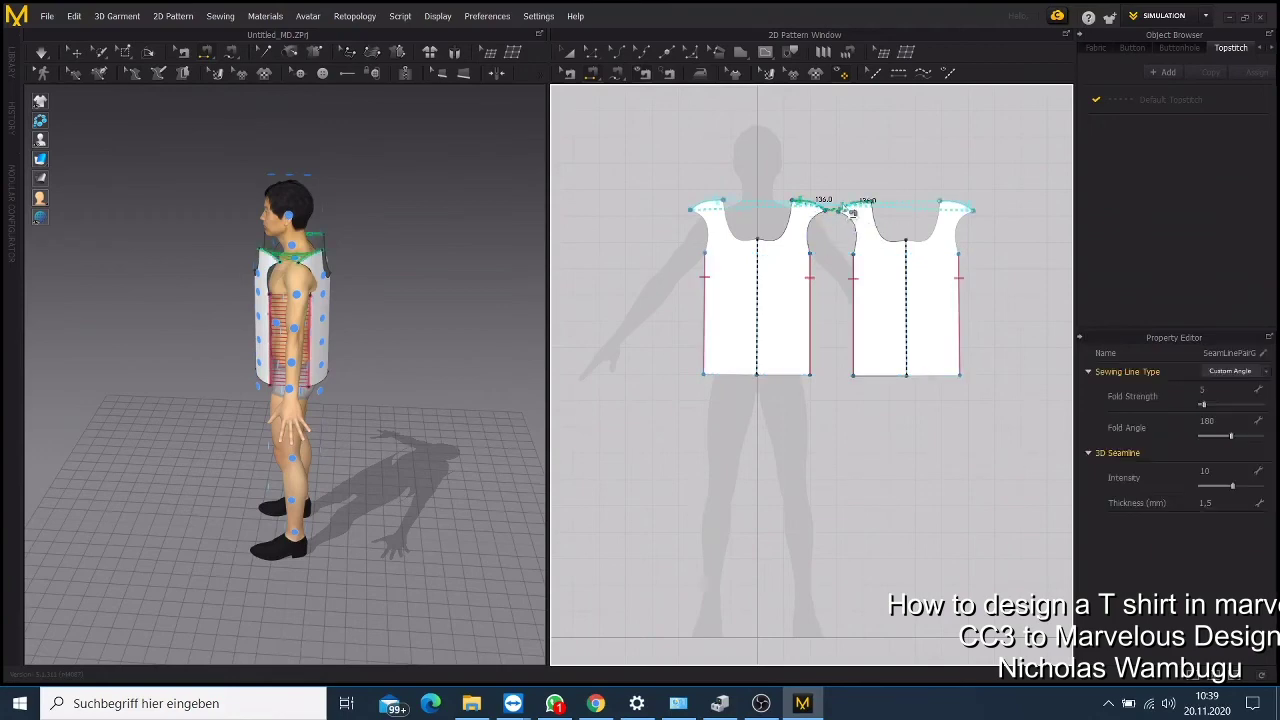
right_click_drag(355, 368, 330, 380)
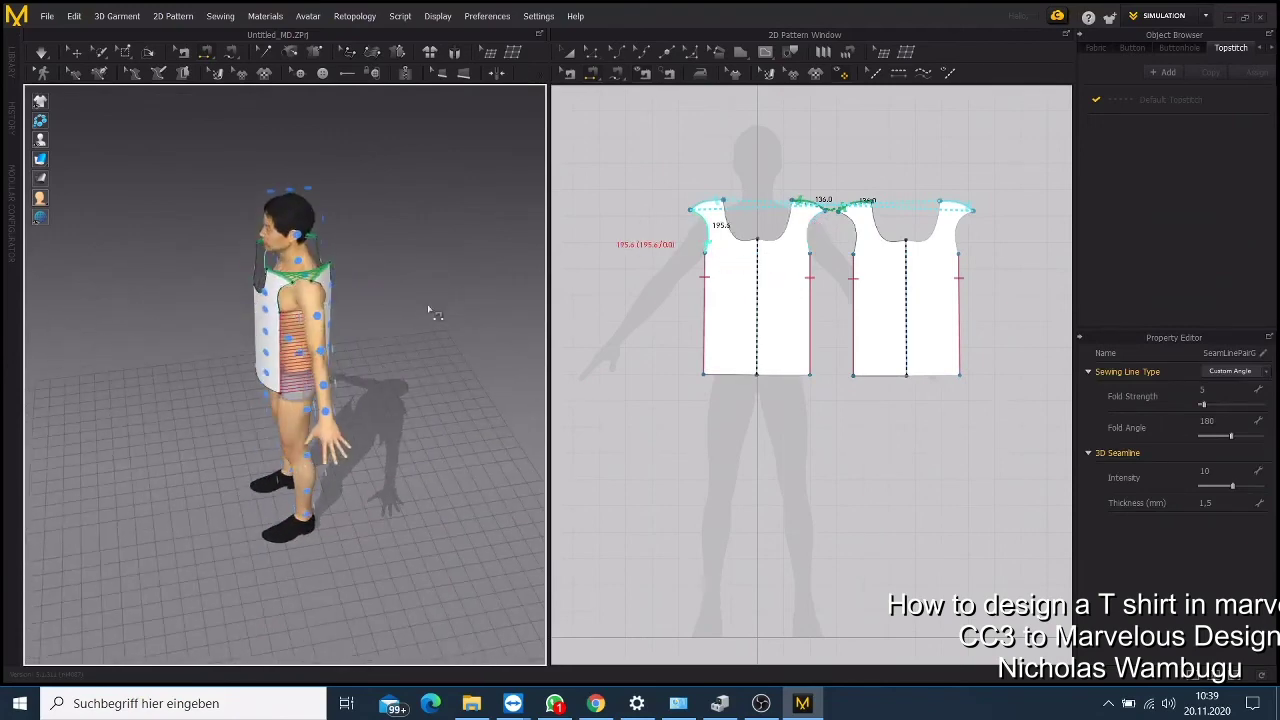
key("Escape")
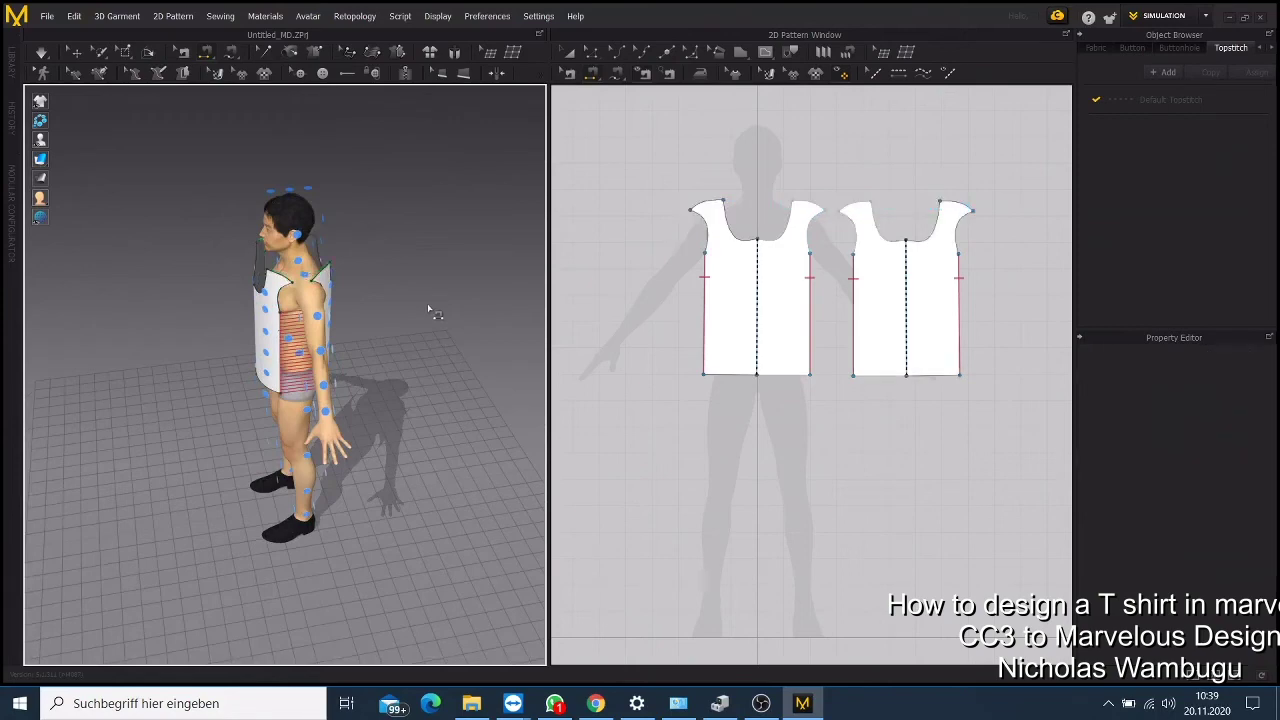
Step: Sew the front shoulder edge to the back shoulder edge with matching, uncrossed seam direction
right_click_drag(419, 279, 386, 323)
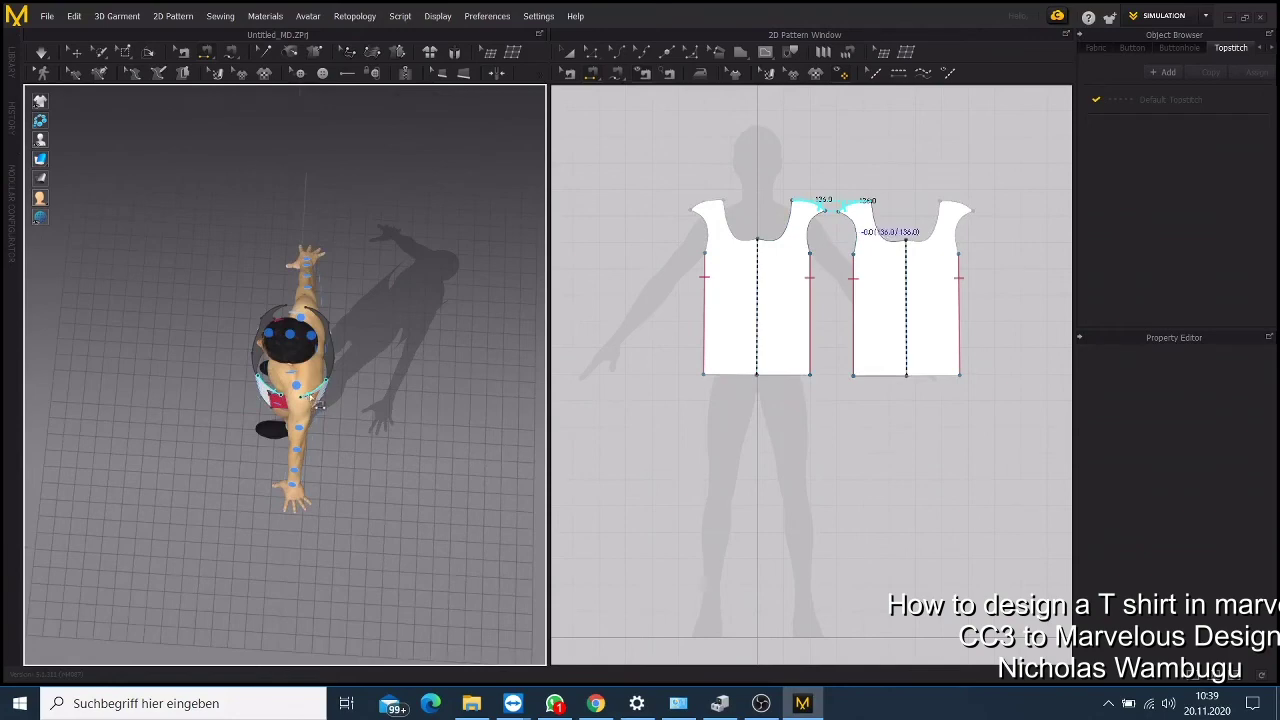
left_click(862, 205)
right_click_drag(394, 423, 446, 357)
Step: Run the simulation to drape the sewn shirt on the avatar and check it from the front
left_click(40, 52)
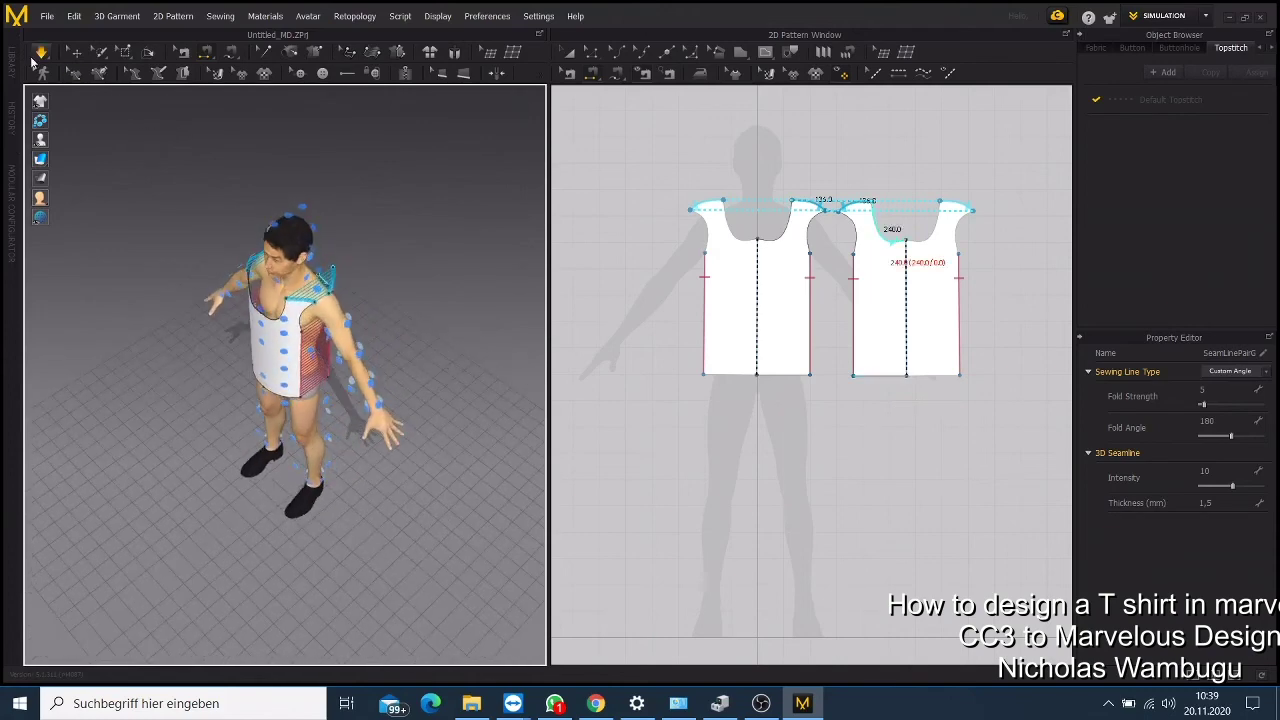
left_click(40, 52)
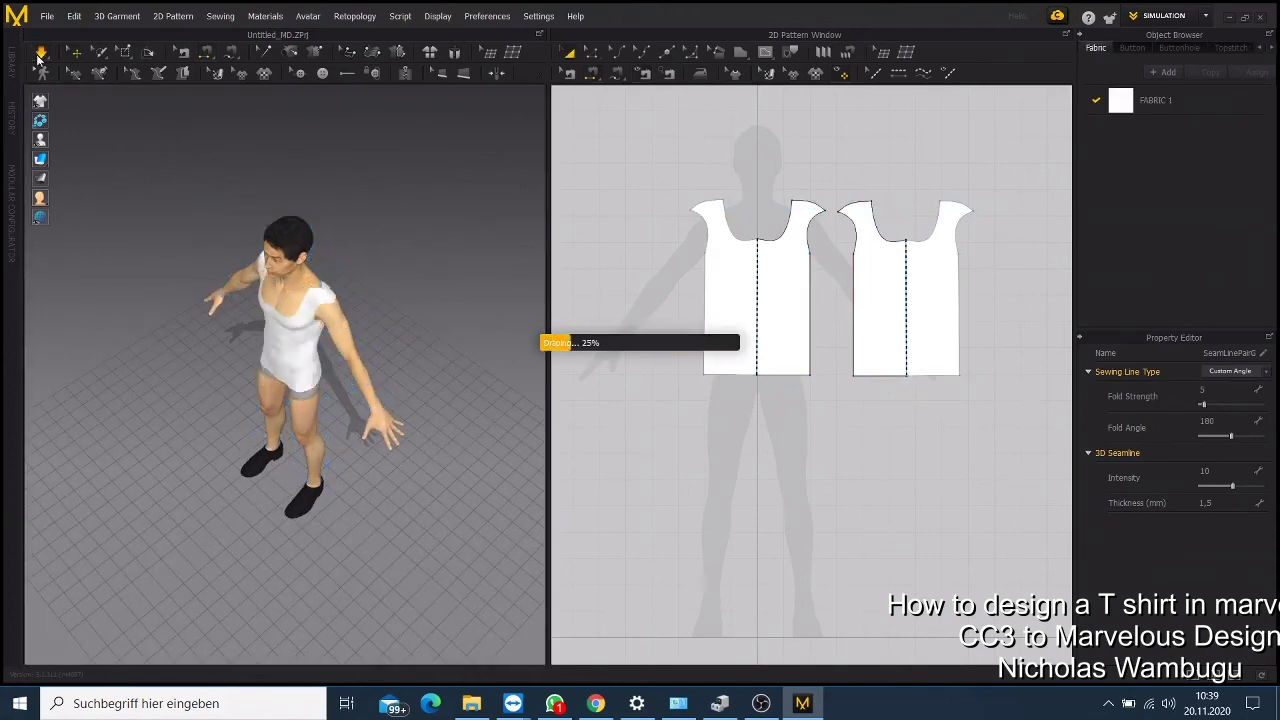
right_click_drag(362, 440, 398, 440)
right_click_drag(424, 401, 423, 386)
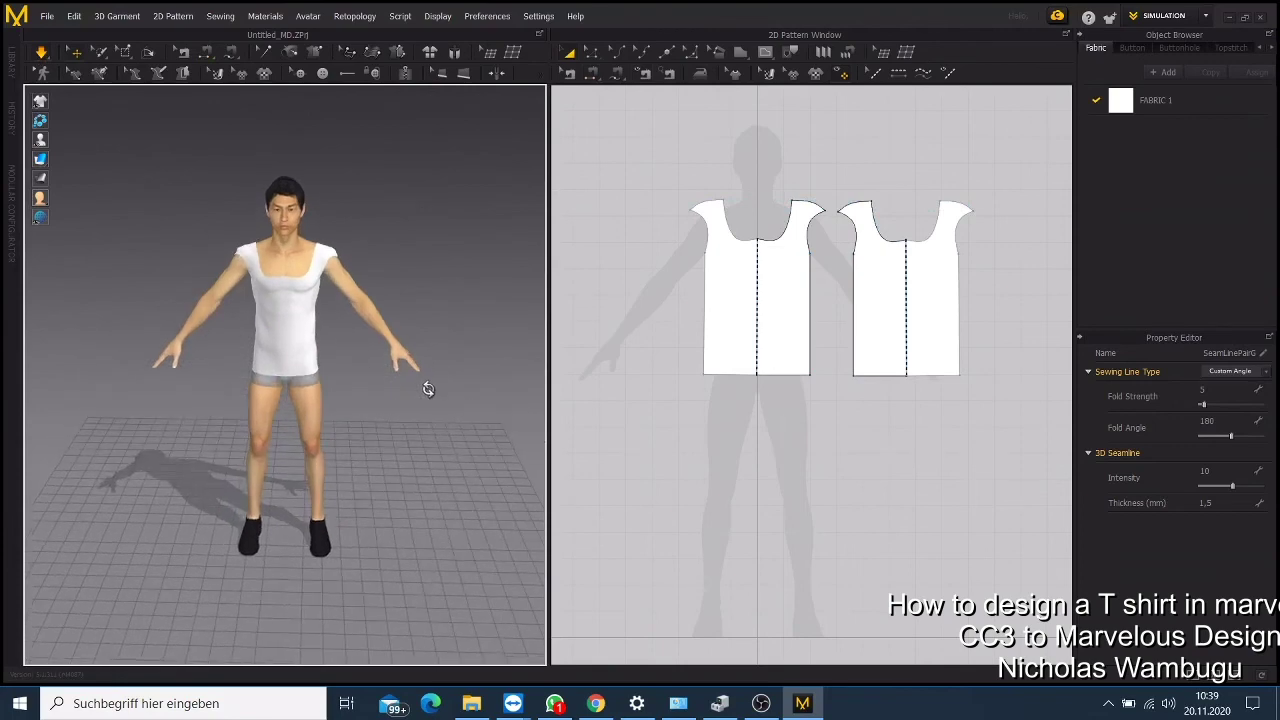
Step: Select all front and back patterns and export the selection as an OBJ file named TSHIRT in the zbrushproject folder, using cm (DAZ Studio) scale
scroll(429, 386, "up", 2)
scroll(430, 397, "up", 2)
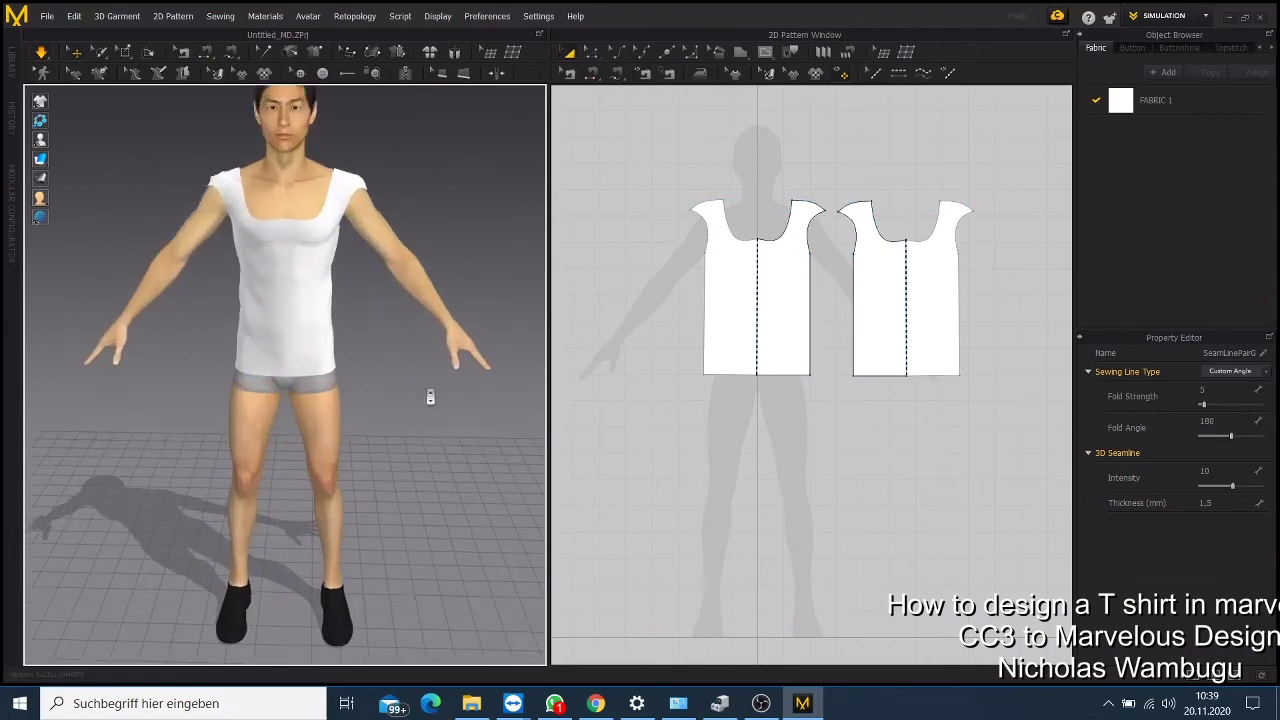
scroll(430, 397, "down", 2)
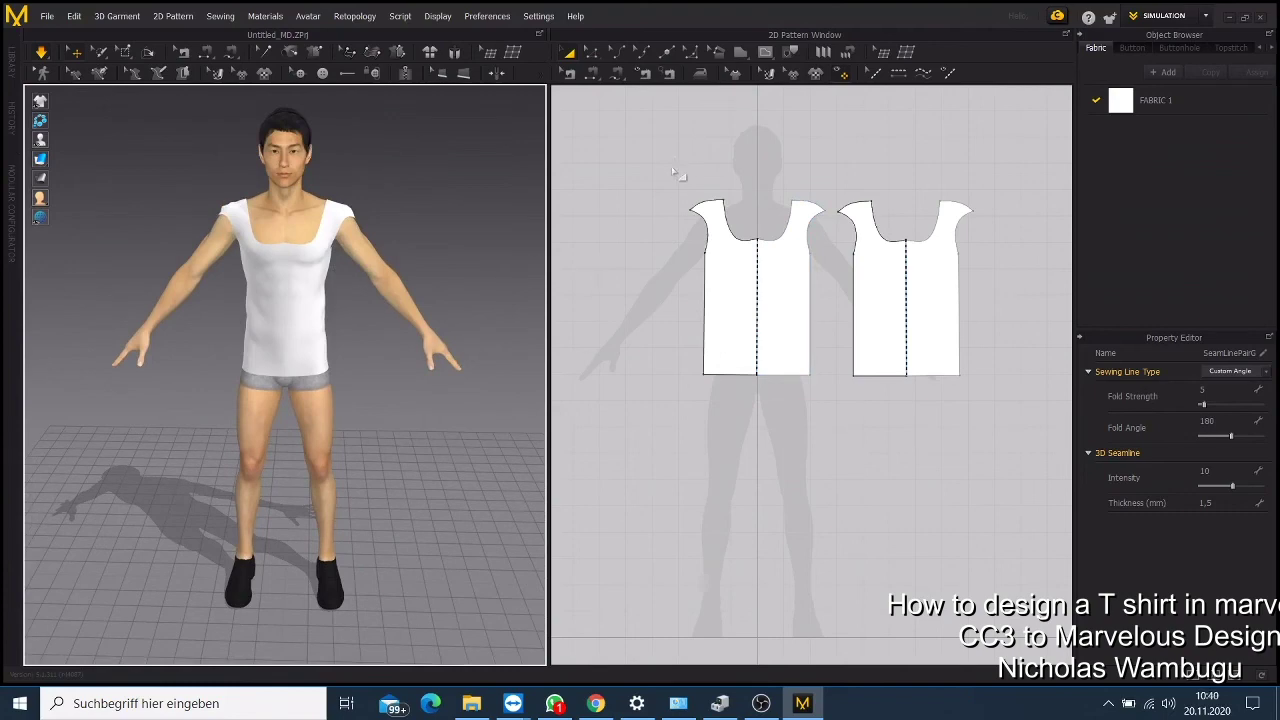
left_click_drag(672, 170, 976, 394)
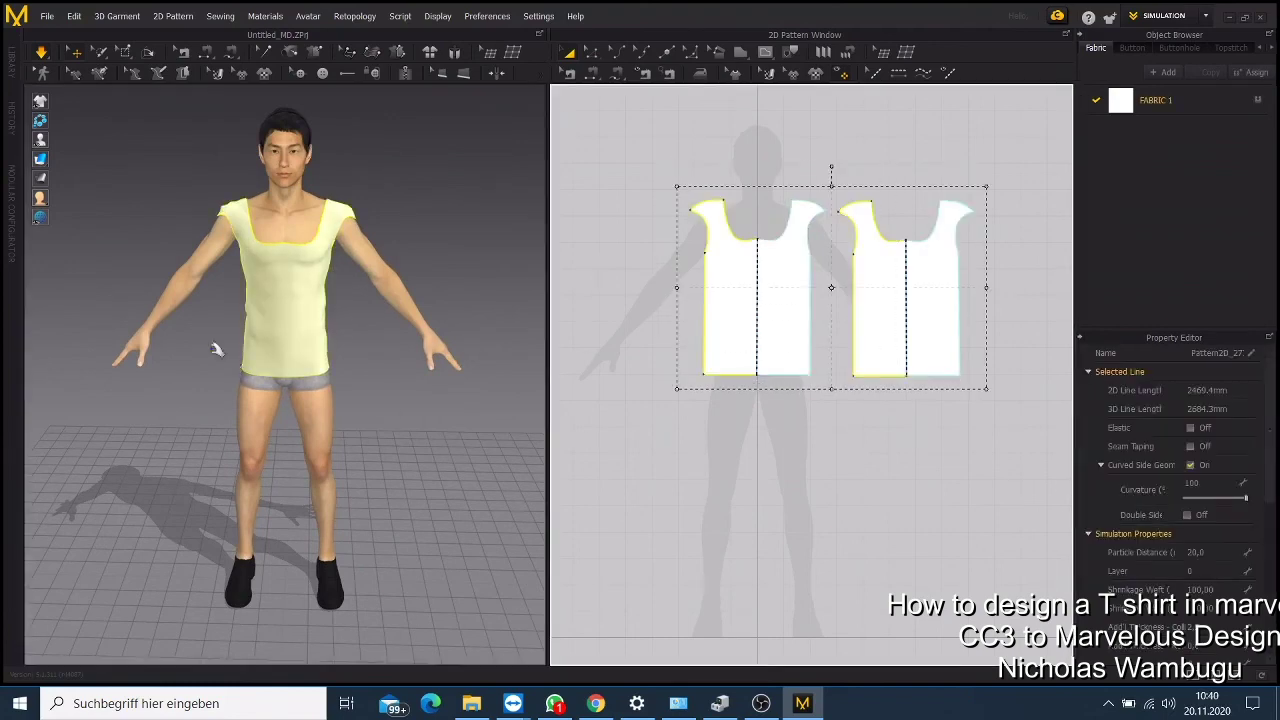
left_click(46, 16)
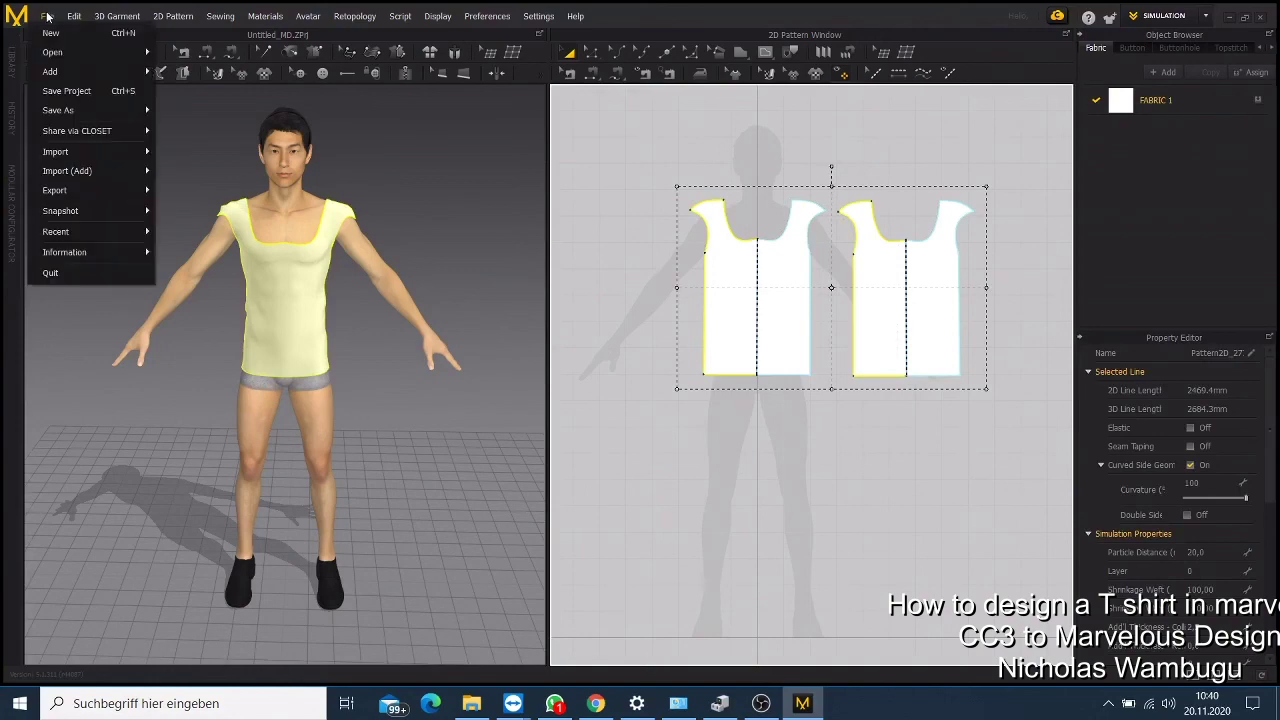
mouse_move(132, 149)
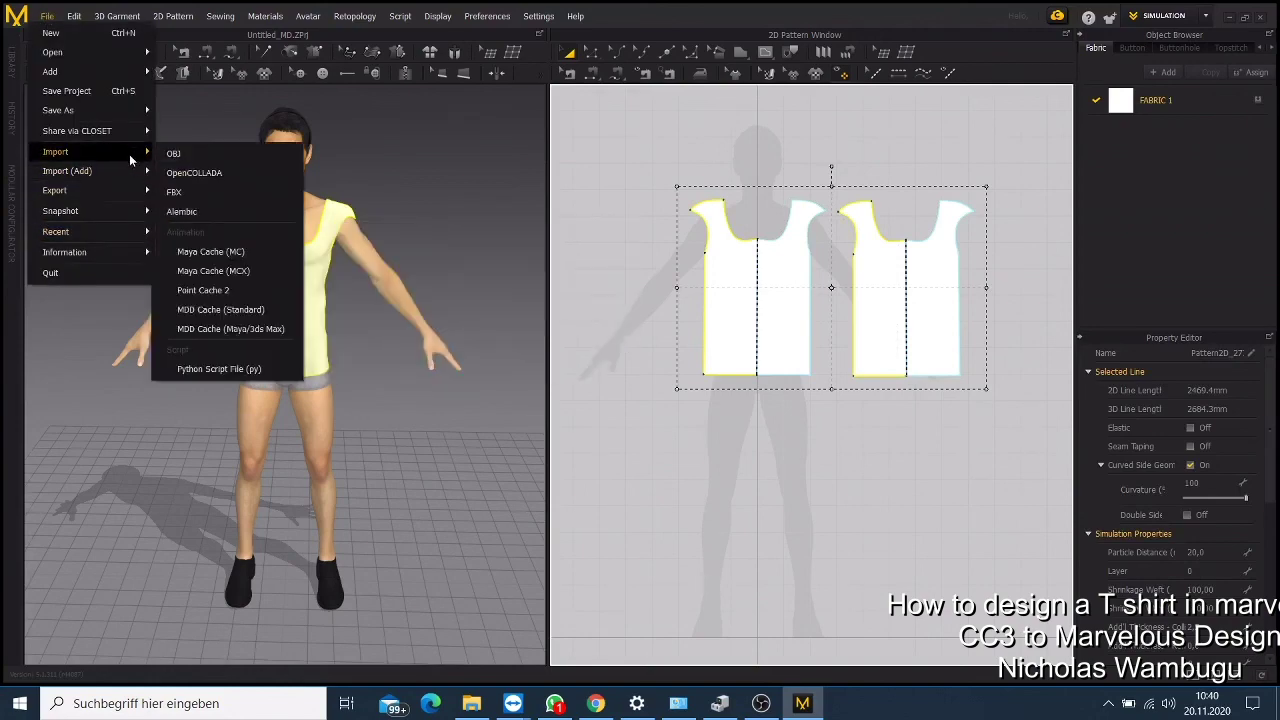
mouse_move(126, 193)
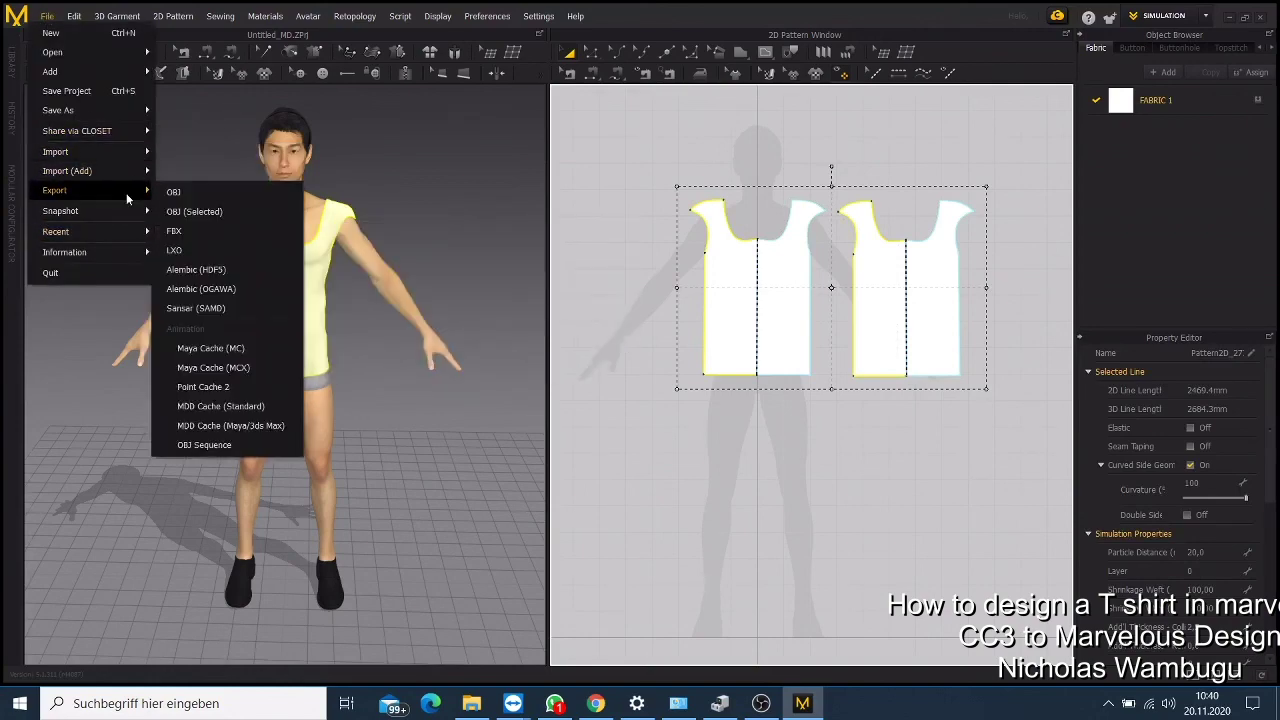
left_click(194, 211)
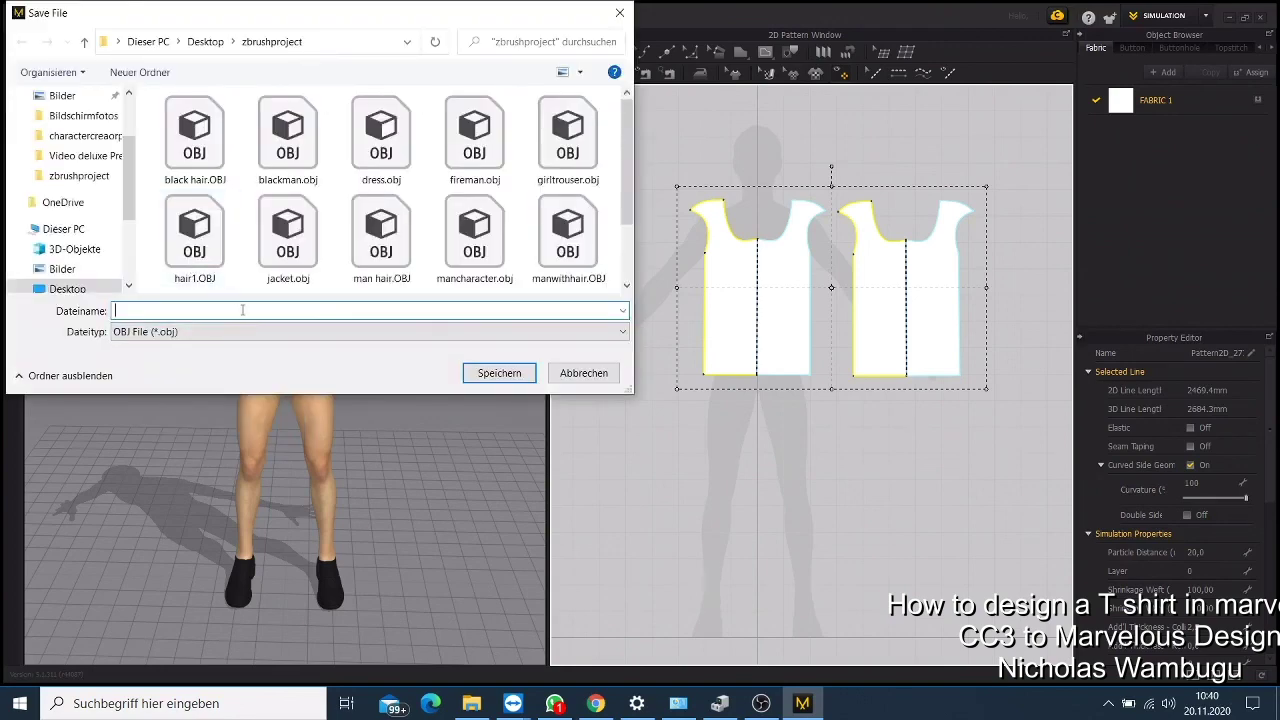
type("TSHIRT")
left_click(511, 376)
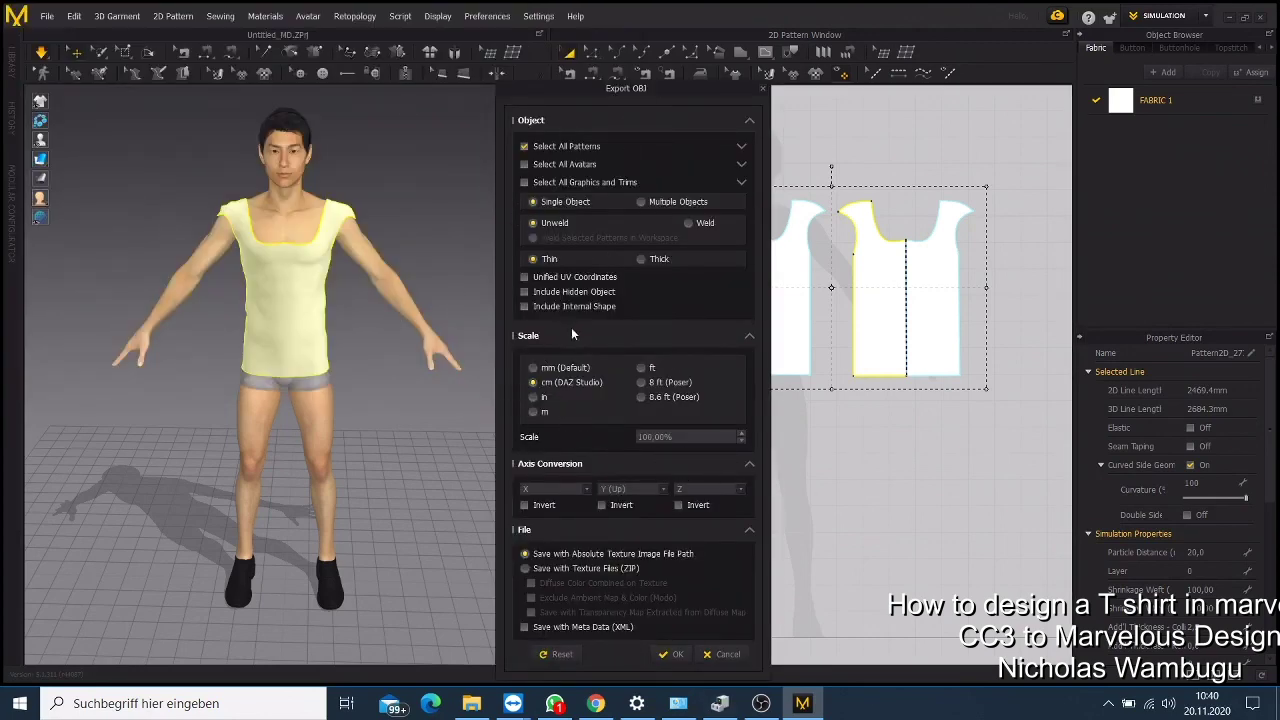
left_click(672, 654)
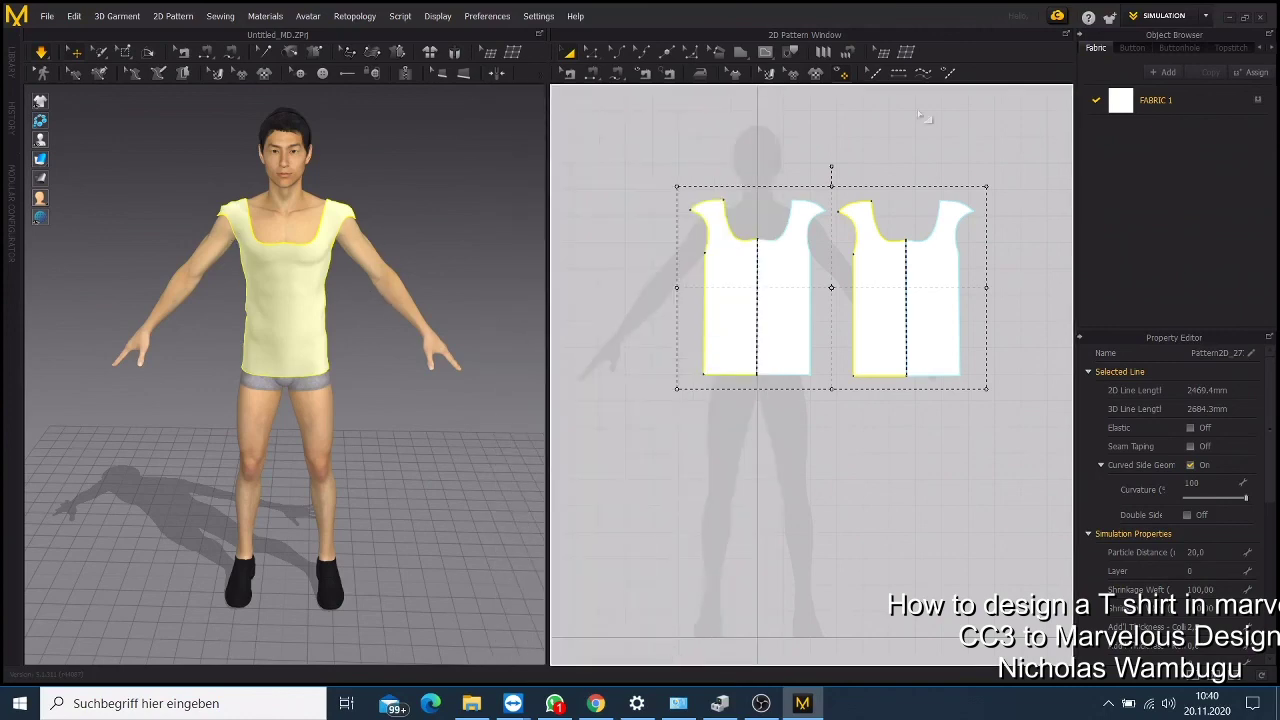